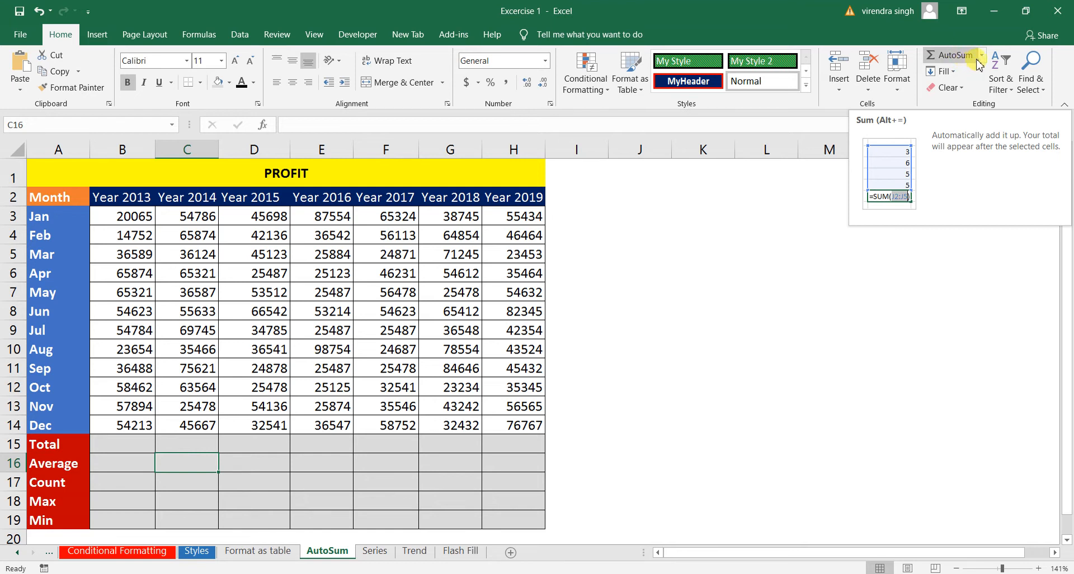
Examine the AutoSum function choices and the monthly profit figures under the Year 2013, Year 2014 and Year 2015 headings.
click(982, 56)
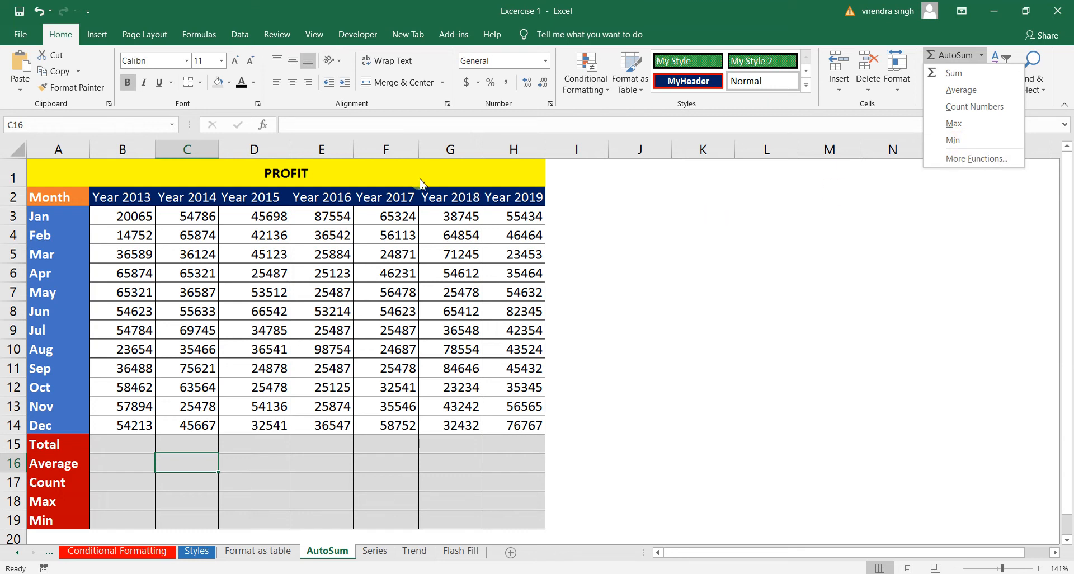
click(575, 197)
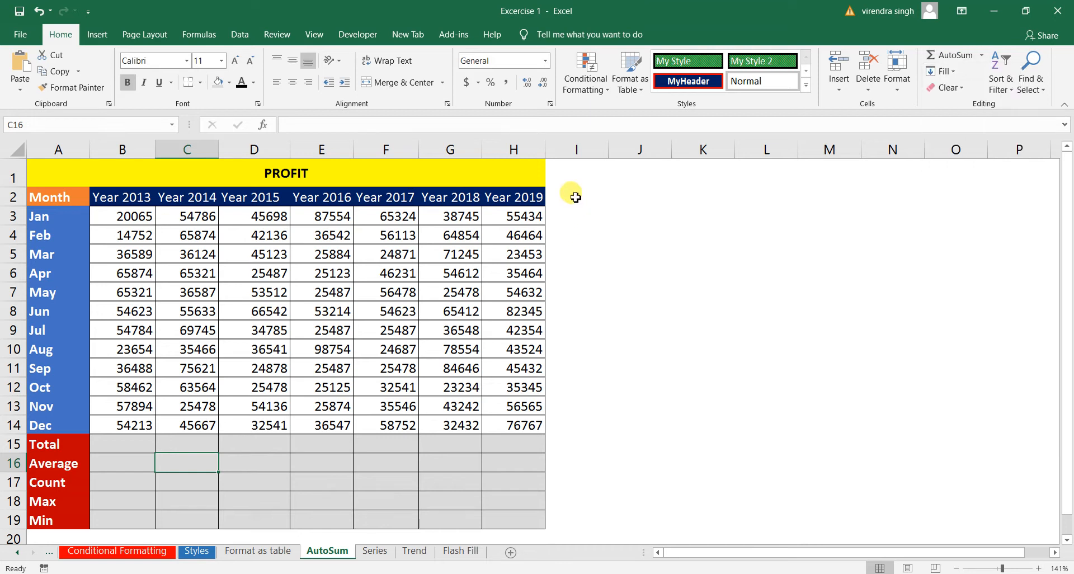
click(575, 197)
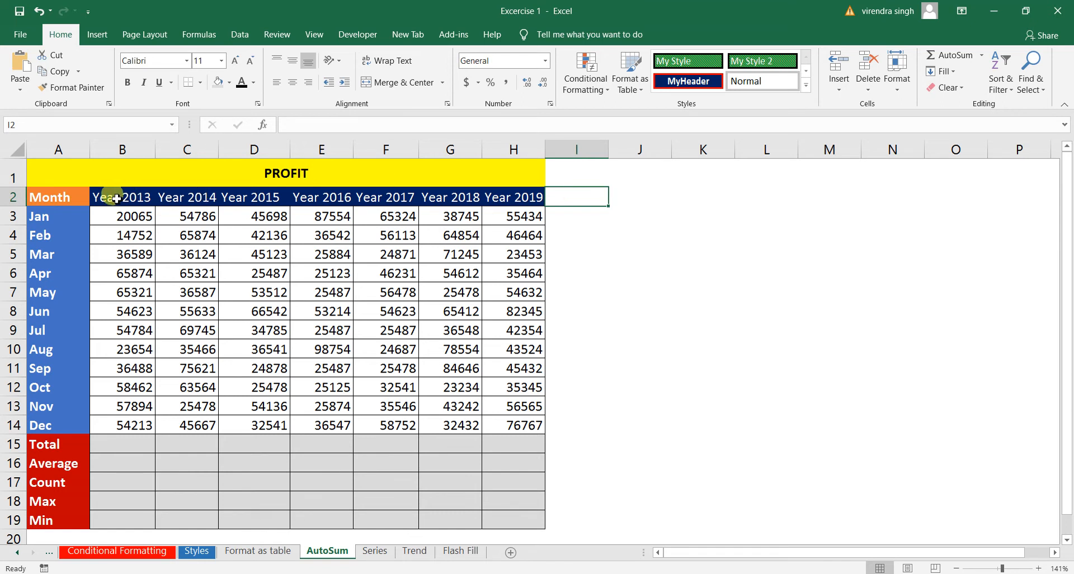
drag(116, 197, 131, 432)
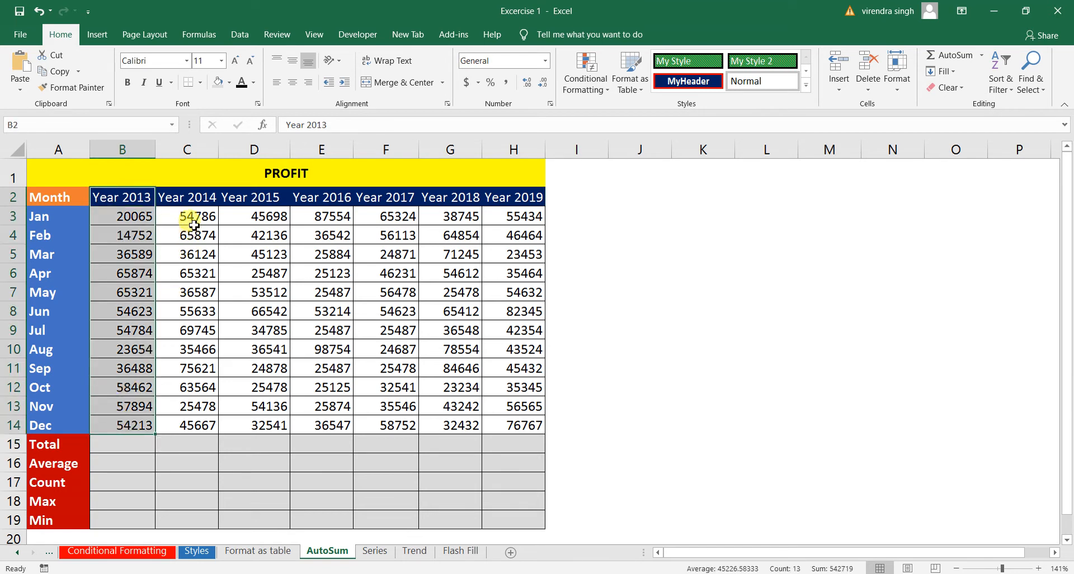
click(207, 201)
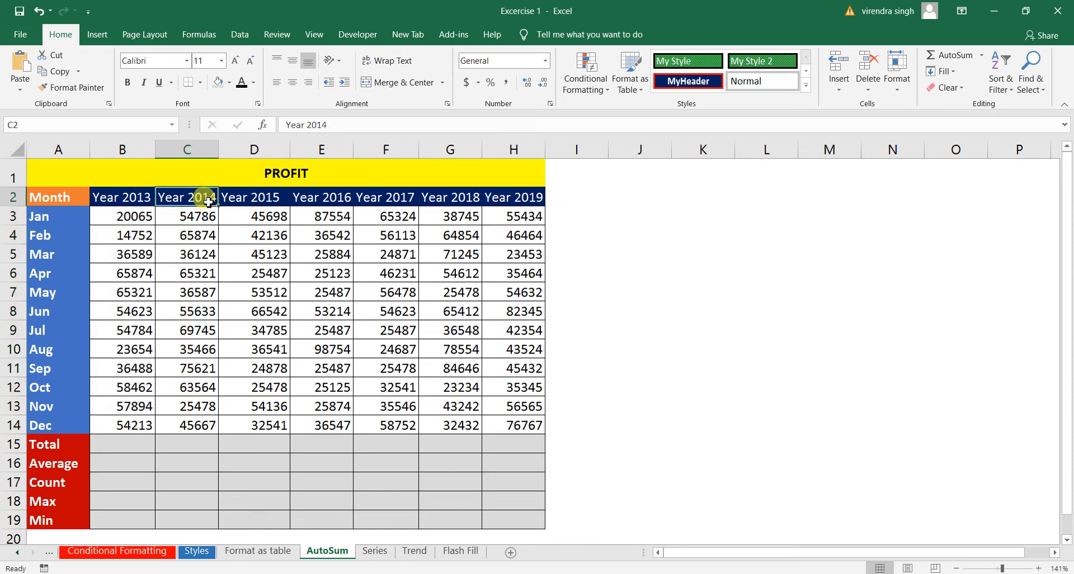
drag(208, 200, 174, 462)
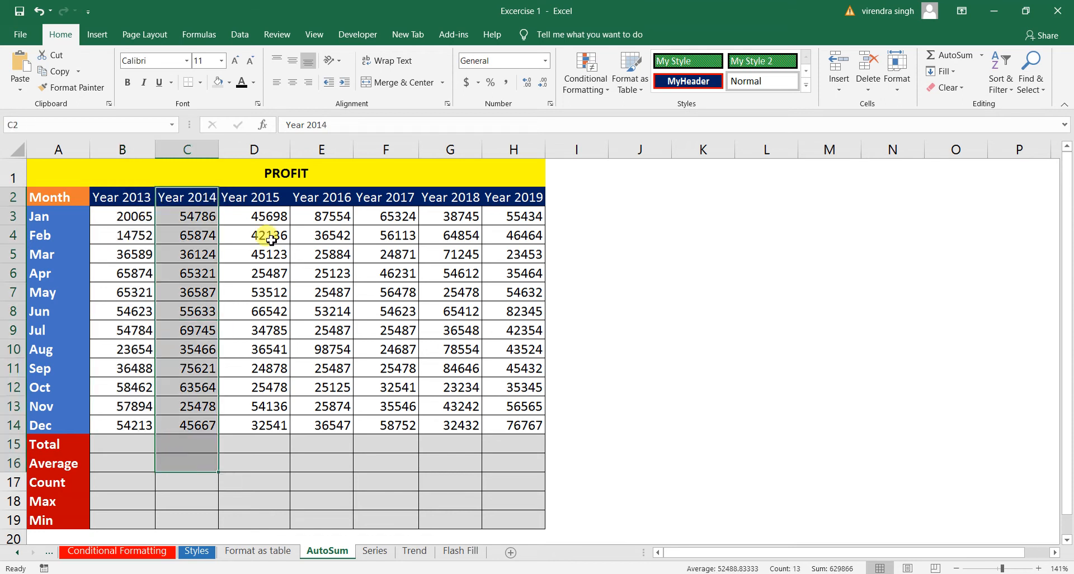
click(272, 191)
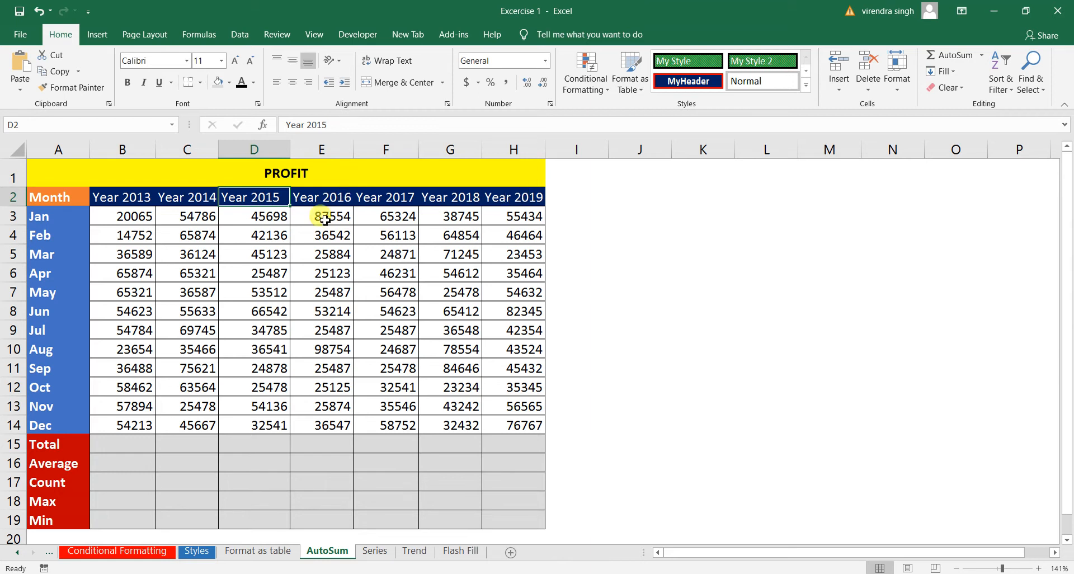
drag(143, 219, 132, 430)
click(127, 220)
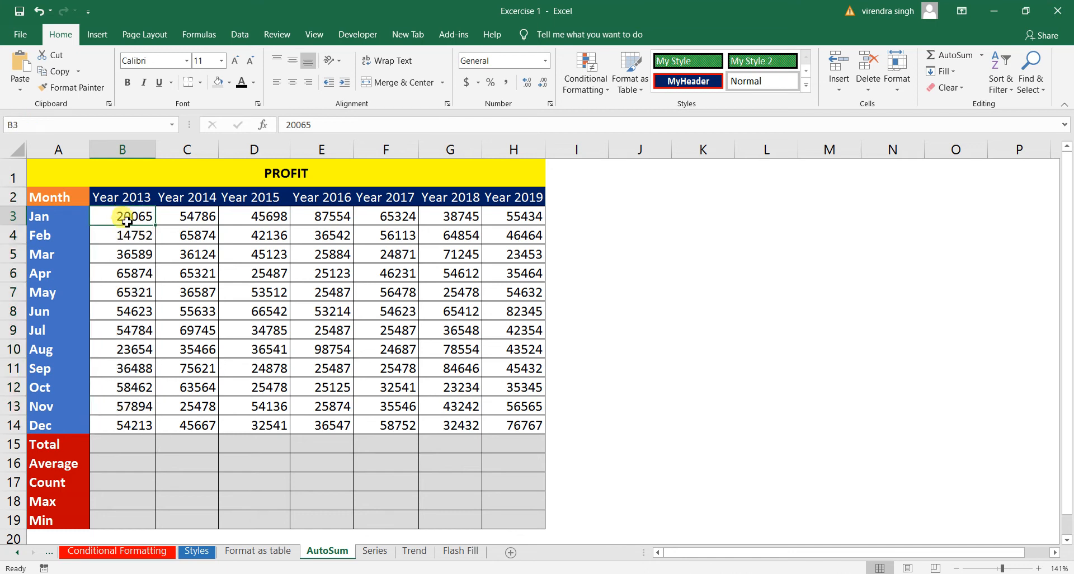
click(121, 235)
click(123, 255)
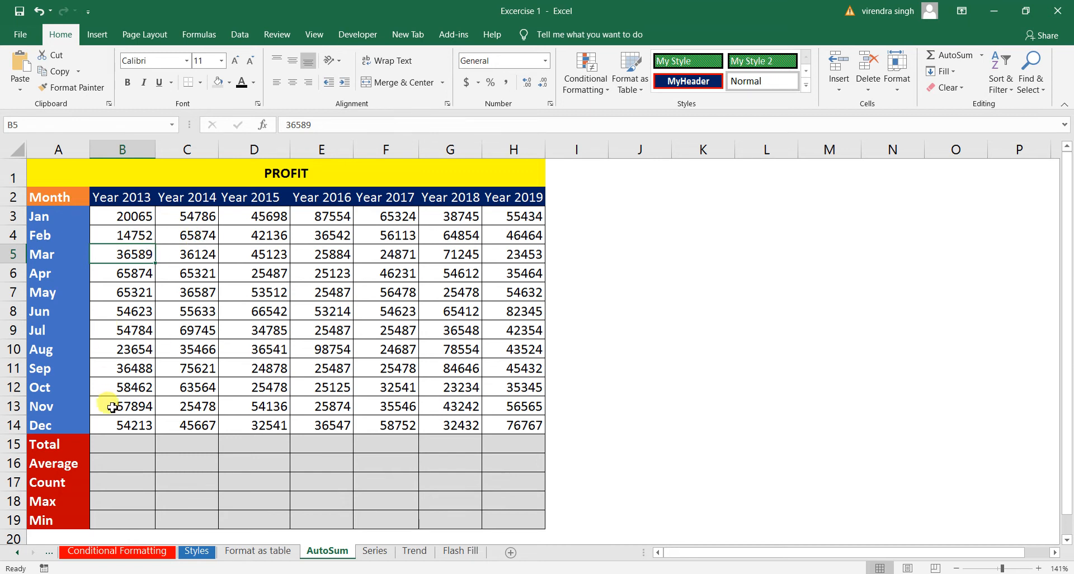
Examine the Year 2013 monthly values and the Total row cells beneath the first three year columns.
click(123, 442)
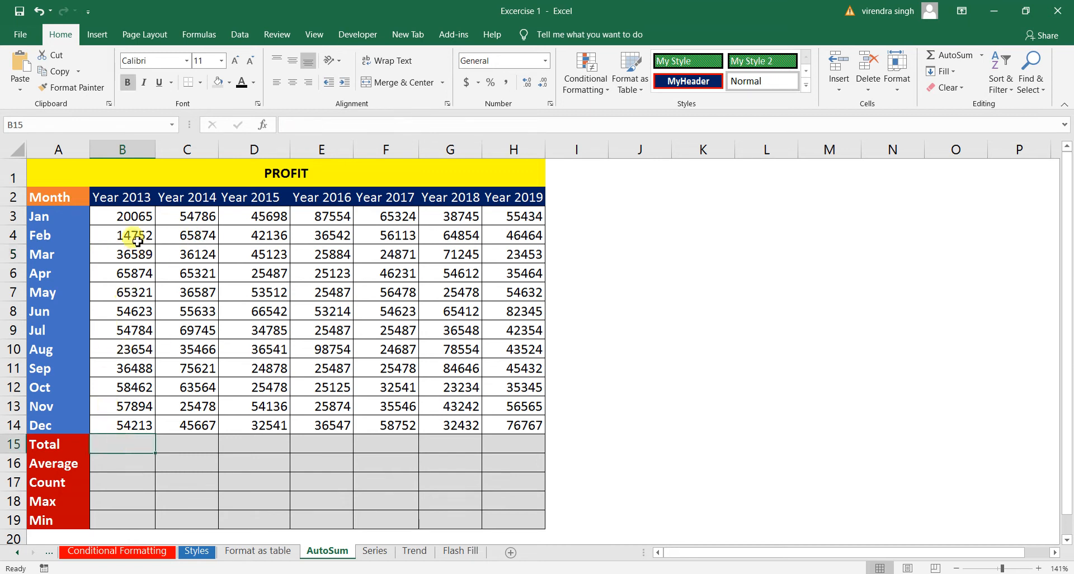
drag(124, 215, 125, 425)
click(114, 451)
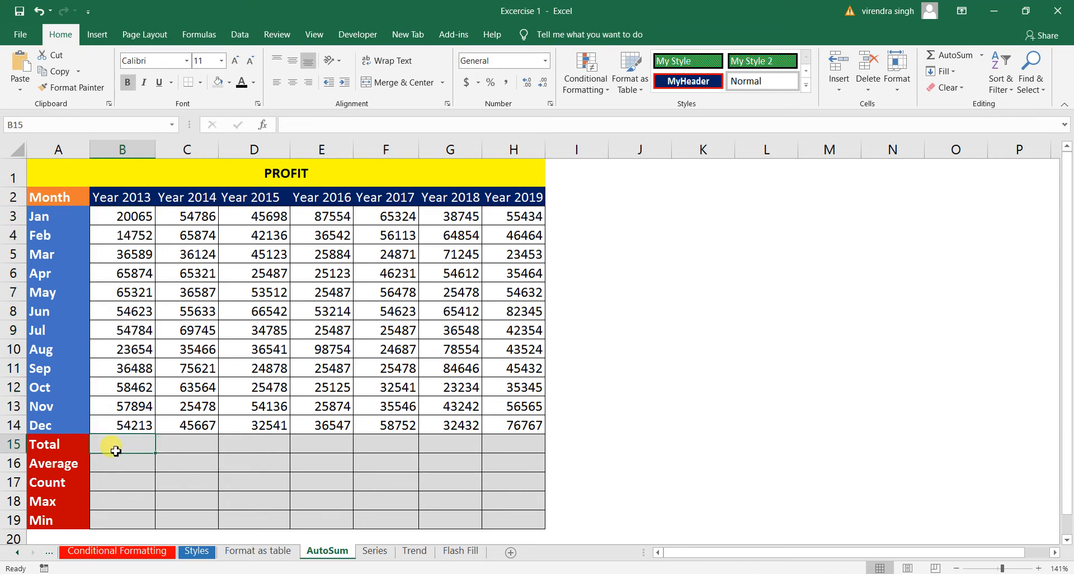
click(180, 450)
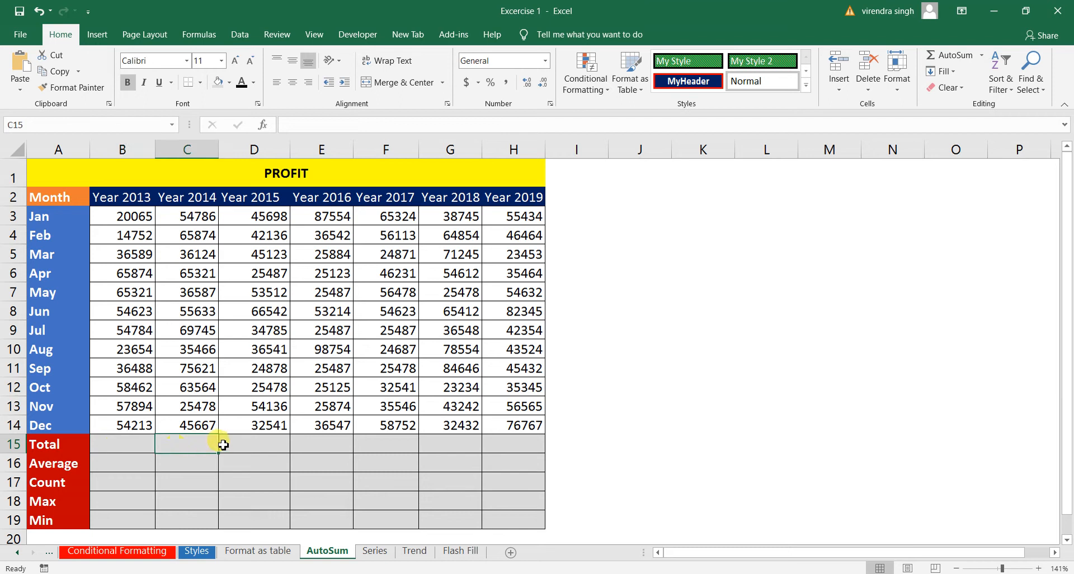
click(233, 445)
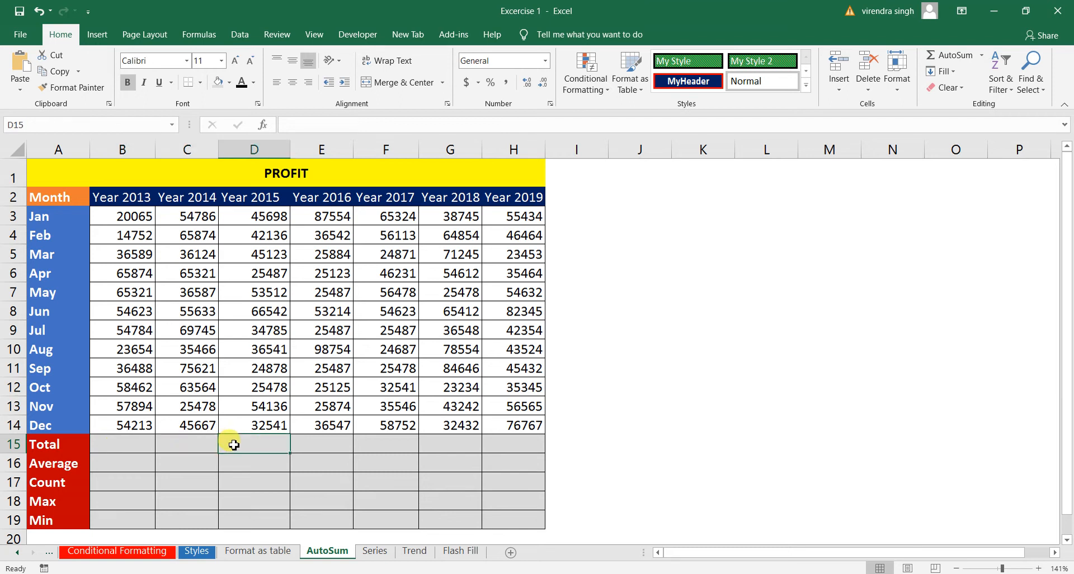
click(130, 445)
drag(132, 219, 122, 423)
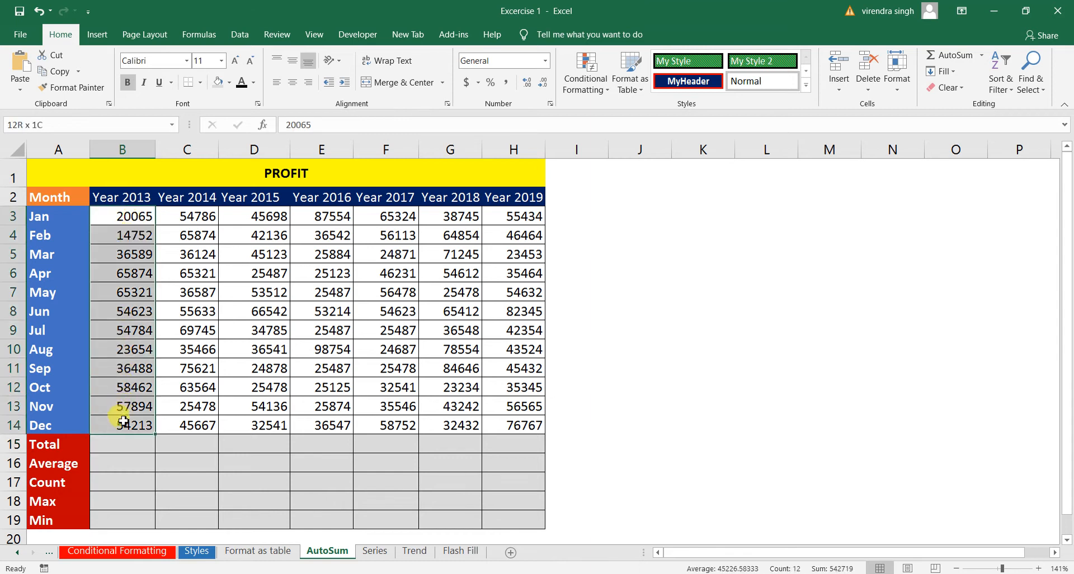
click(146, 252)
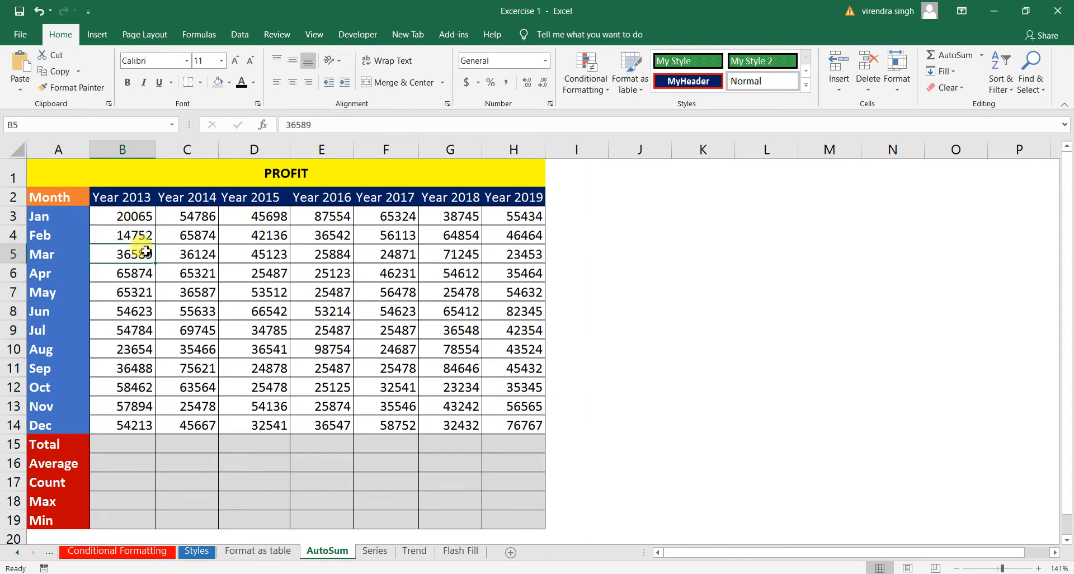
click(142, 224)
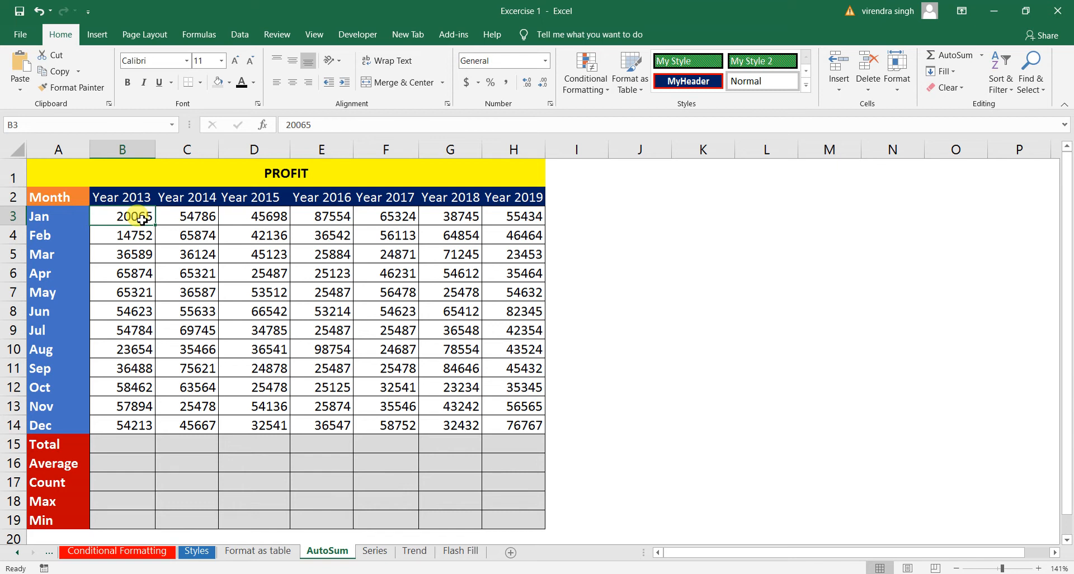
click(128, 447)
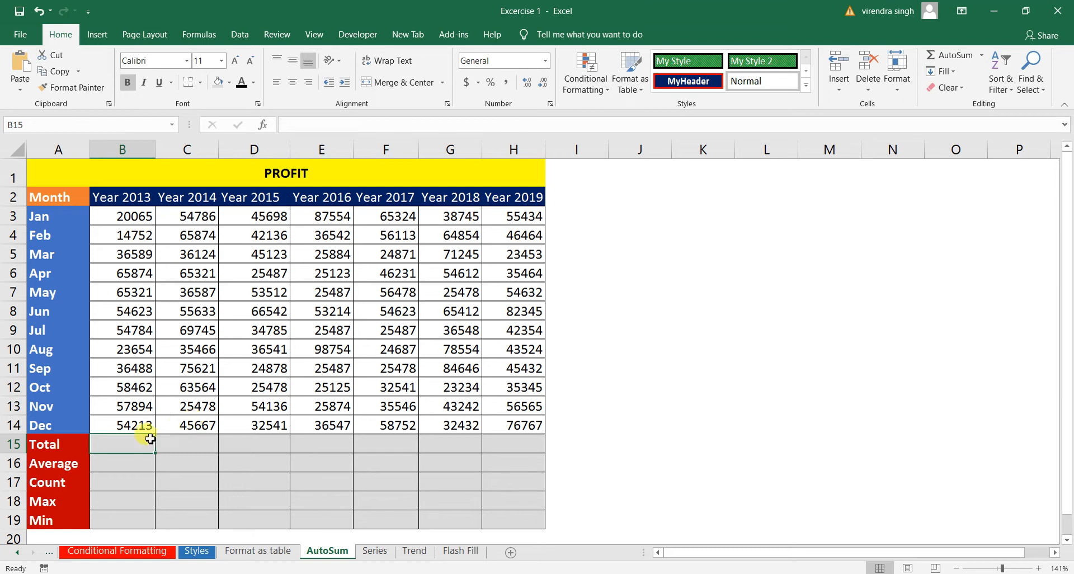
click(185, 447)
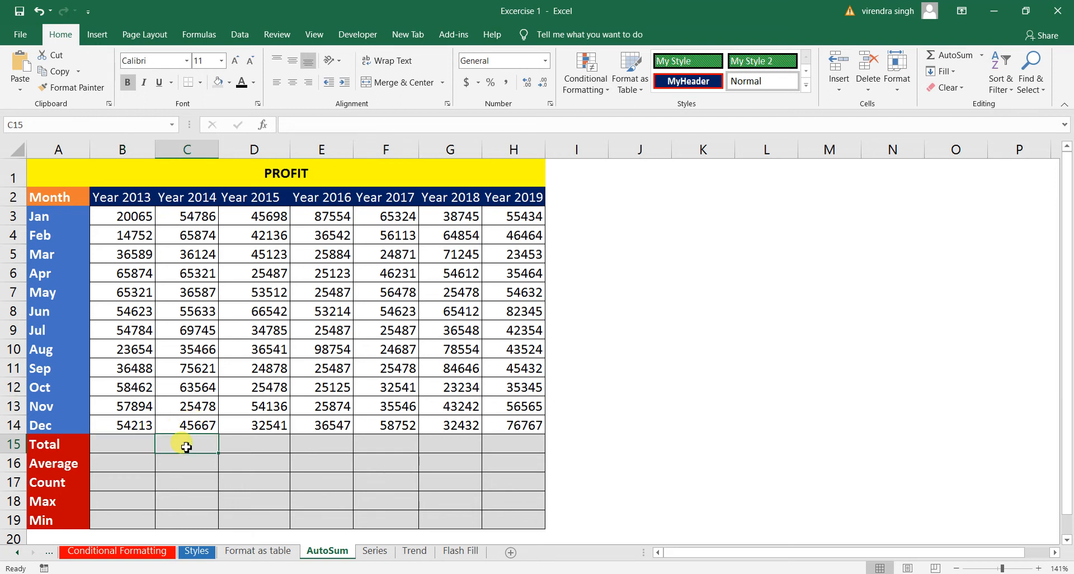
click(241, 446)
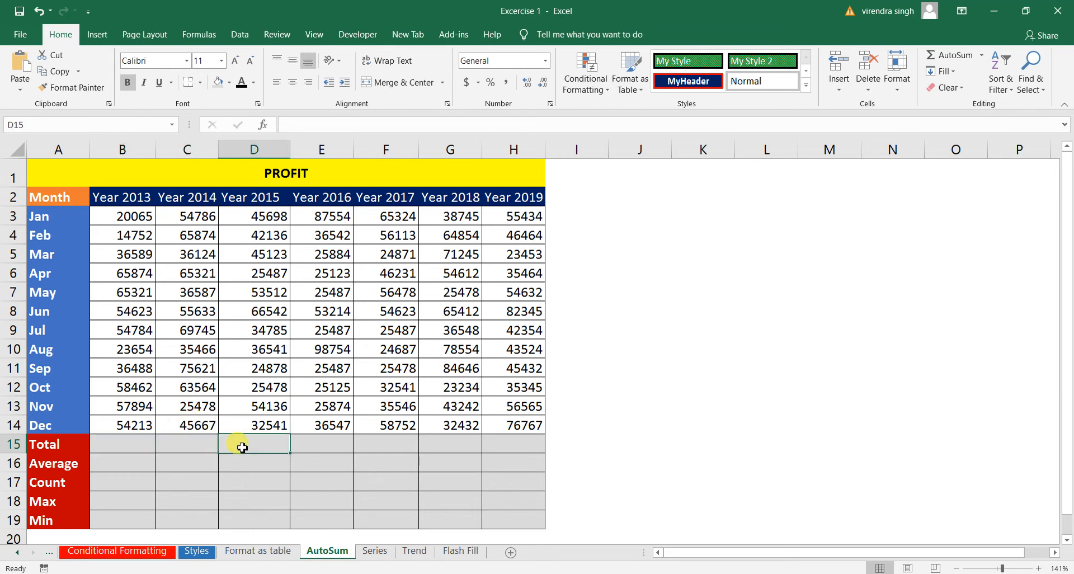
Try AutoSum on B3:B14 in the Year 2013 Total cell B15 and clear the result.
click(142, 447)
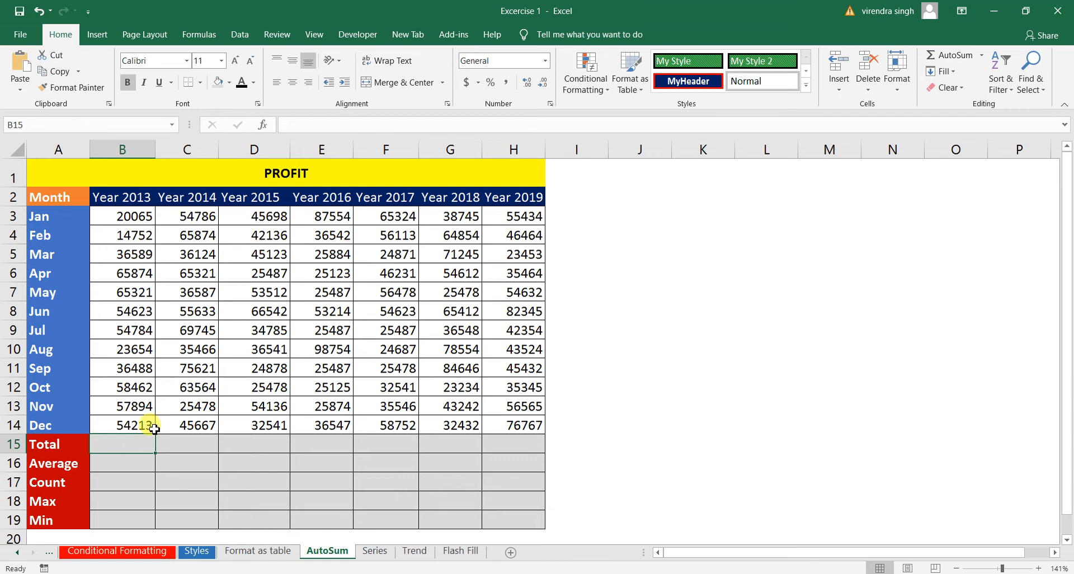
click(971, 57)
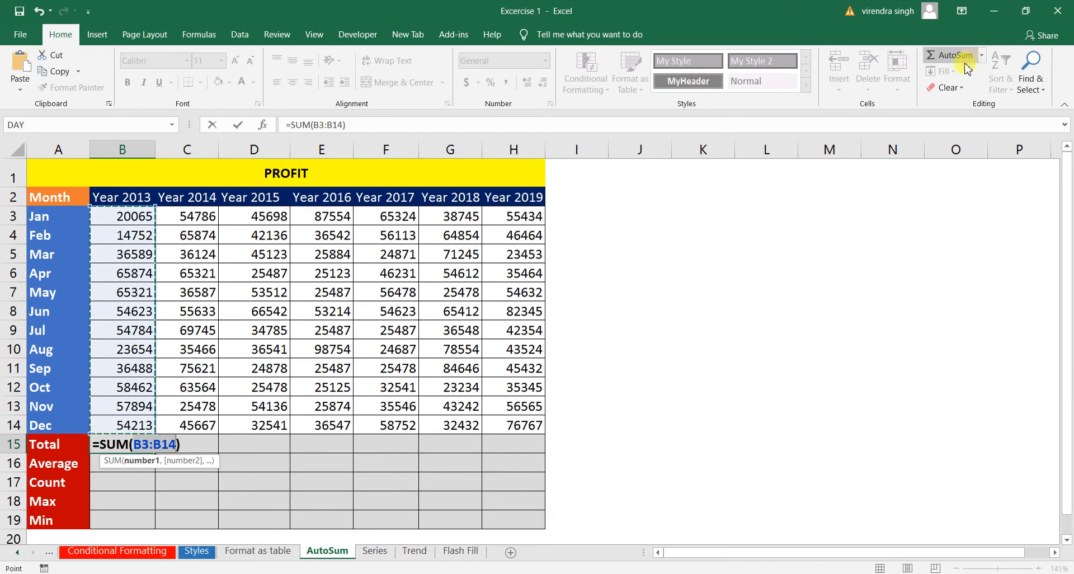
click(982, 56)
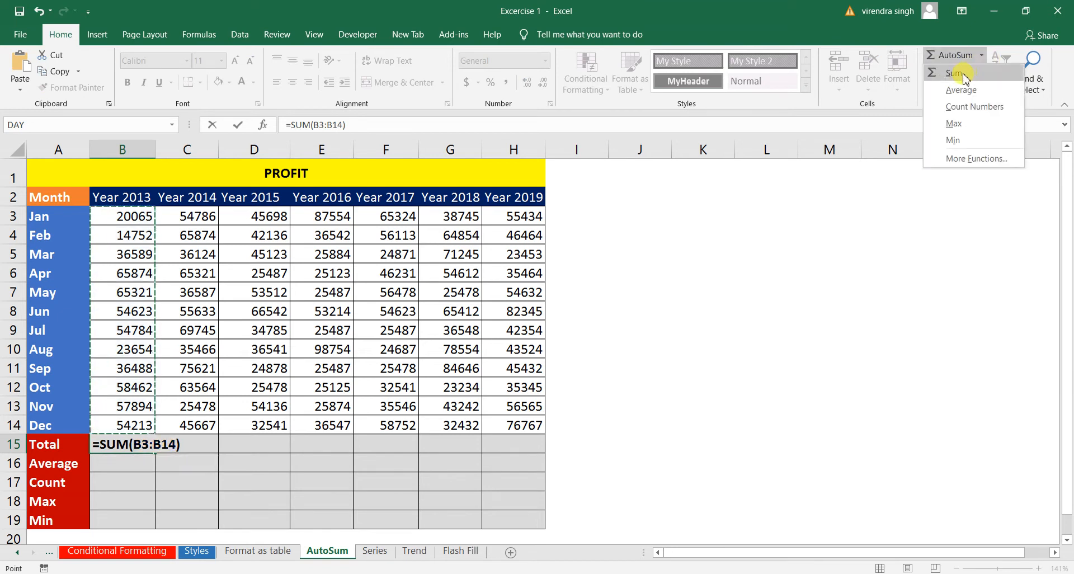
click(958, 74)
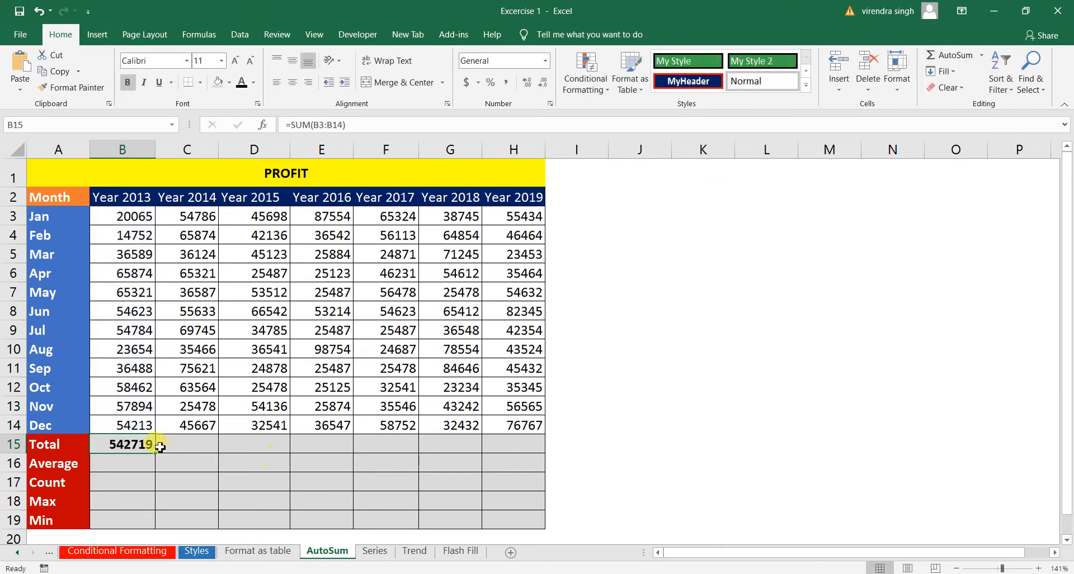
key(Delete)
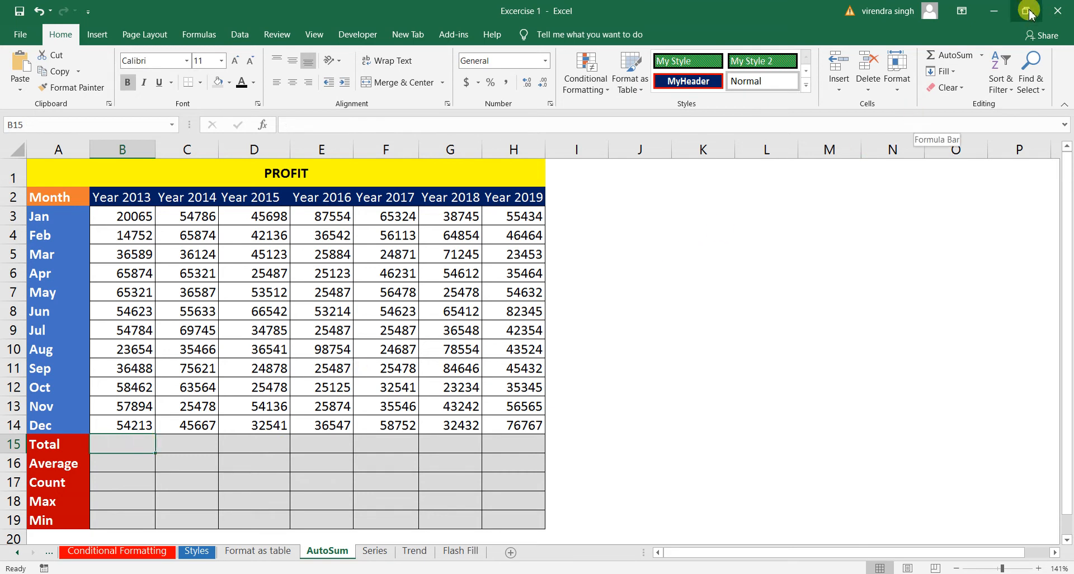
Total the Year 2013 profits from B3:B14 in cell B15 using AutoSum's Sum function and check the summed range.
click(982, 56)
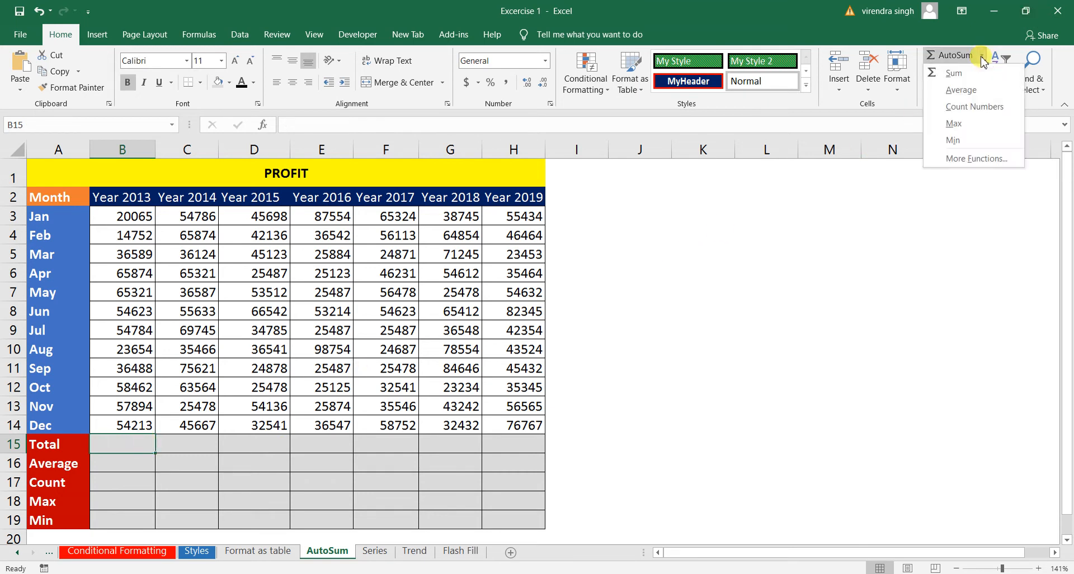
click(956, 74)
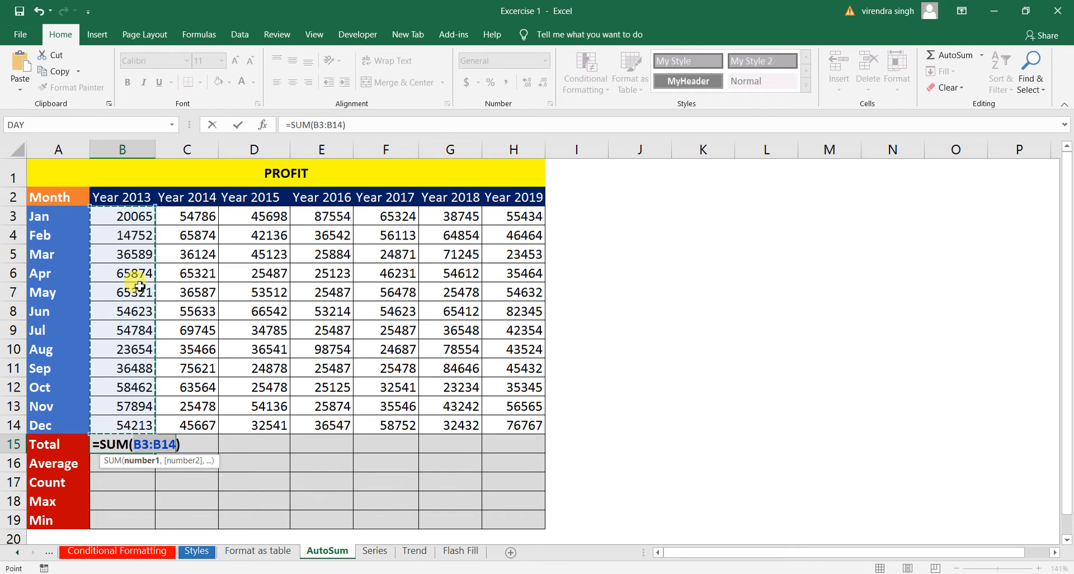
key(Return)
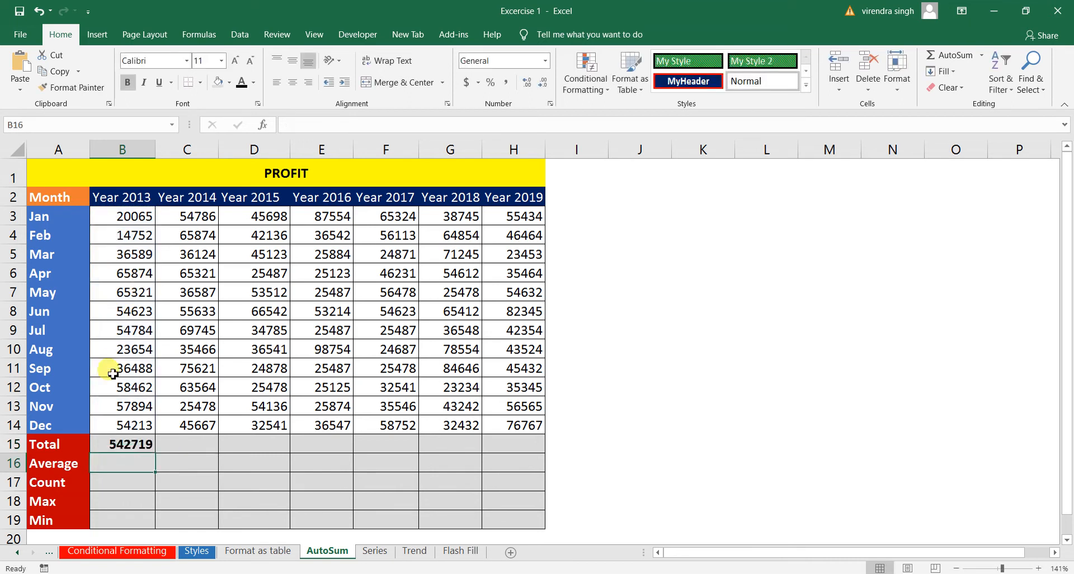
click(139, 443)
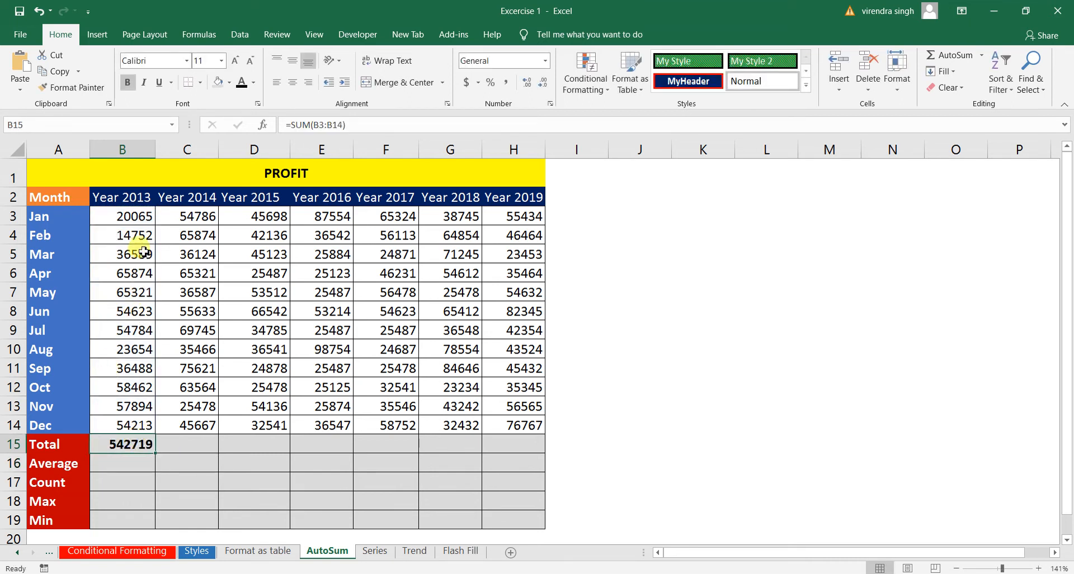
click(126, 215)
drag(130, 235, 130, 424)
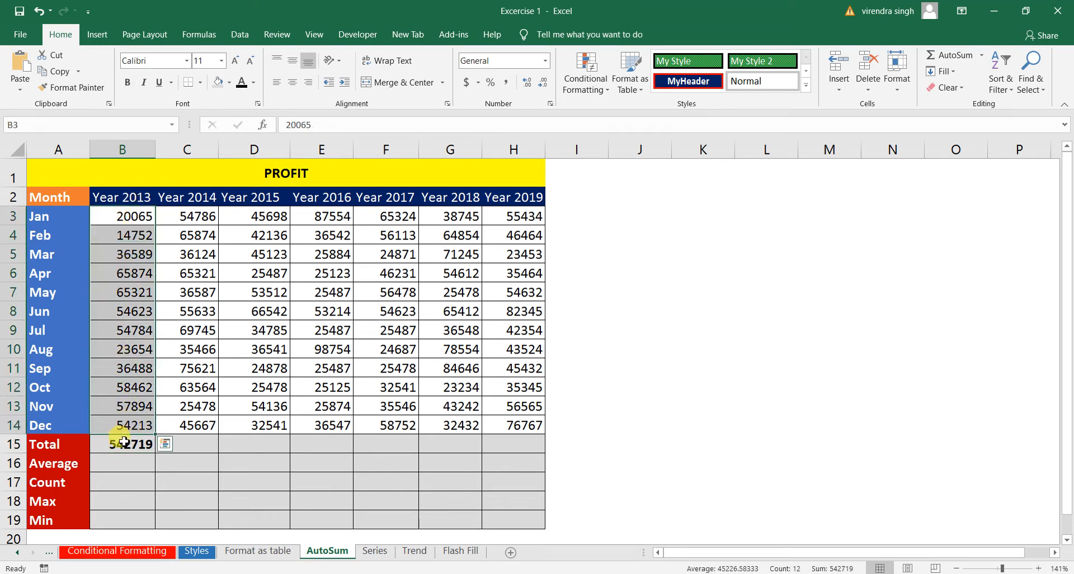
click(124, 442)
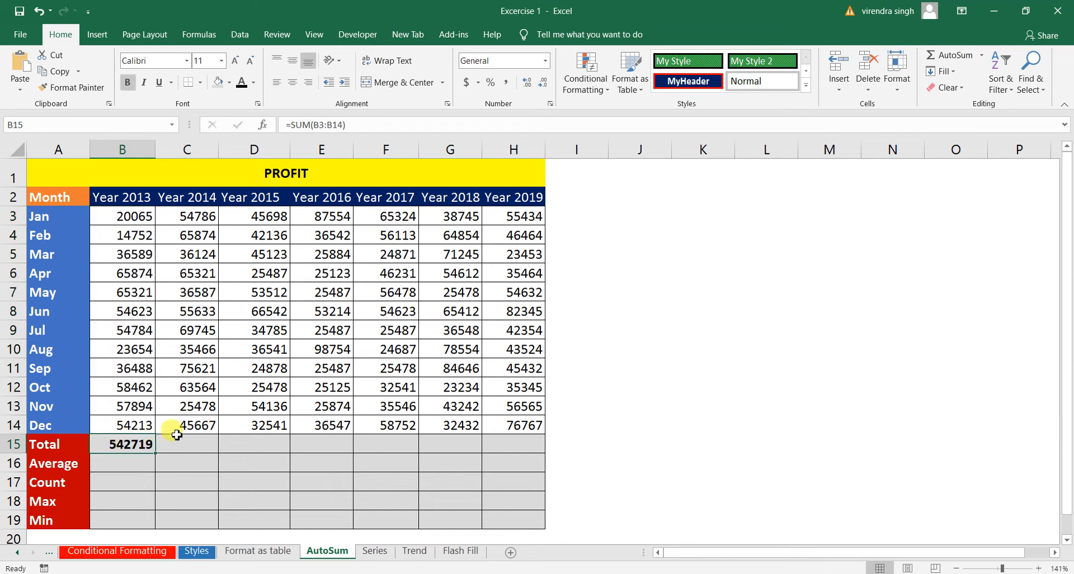
Try entering =sum without any arguments in the Year 2014 Total cell C15.
click(180, 442)
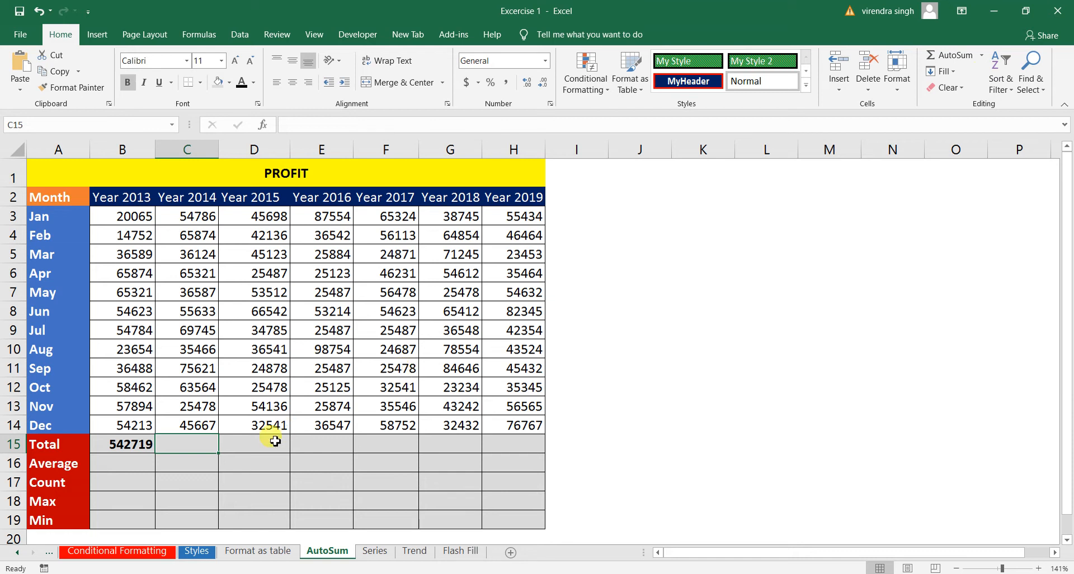
text(=)
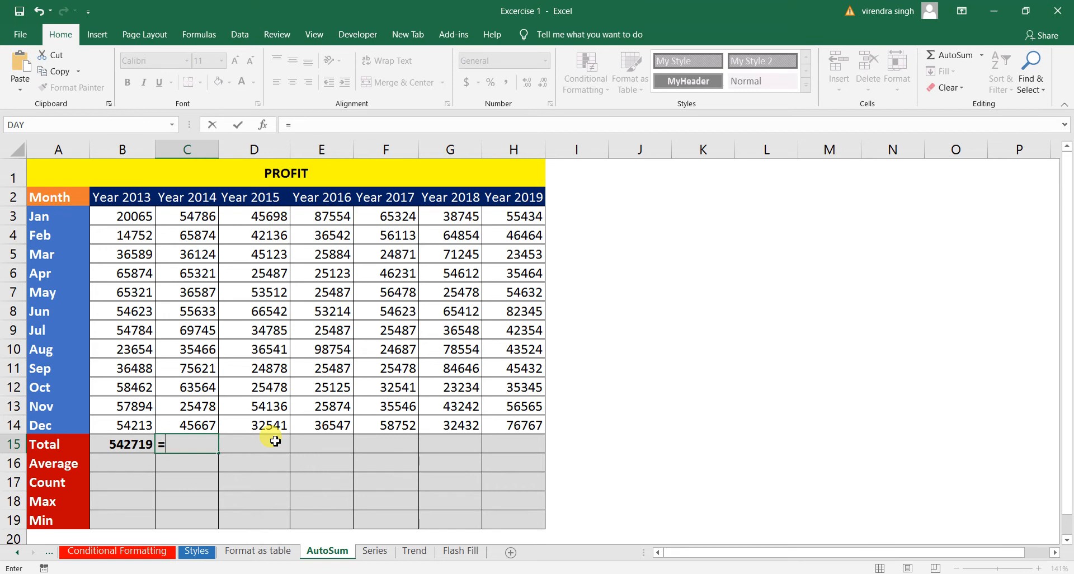
text(sum)
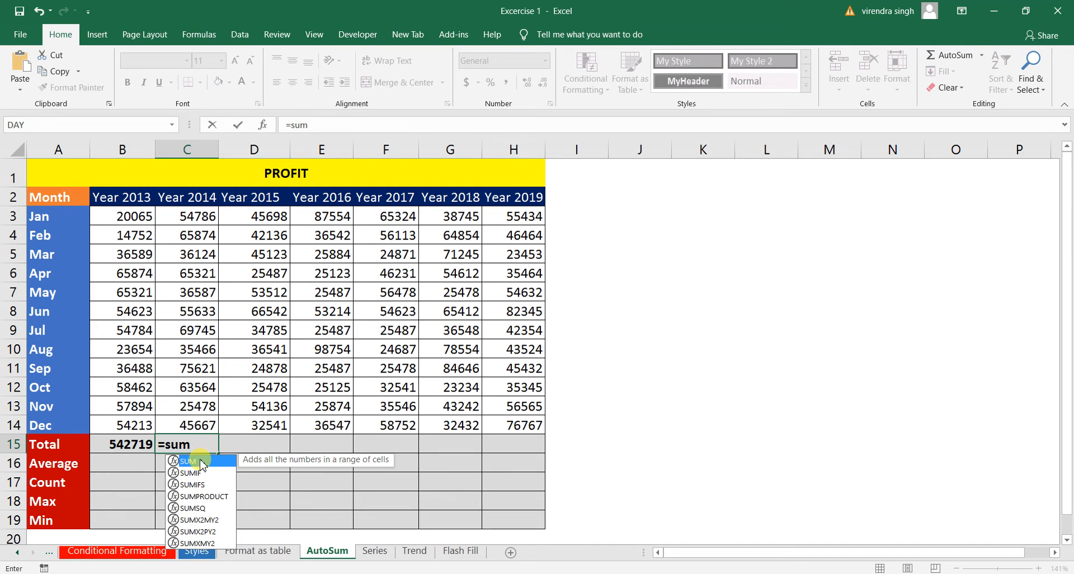
key(Return)
key(Up)
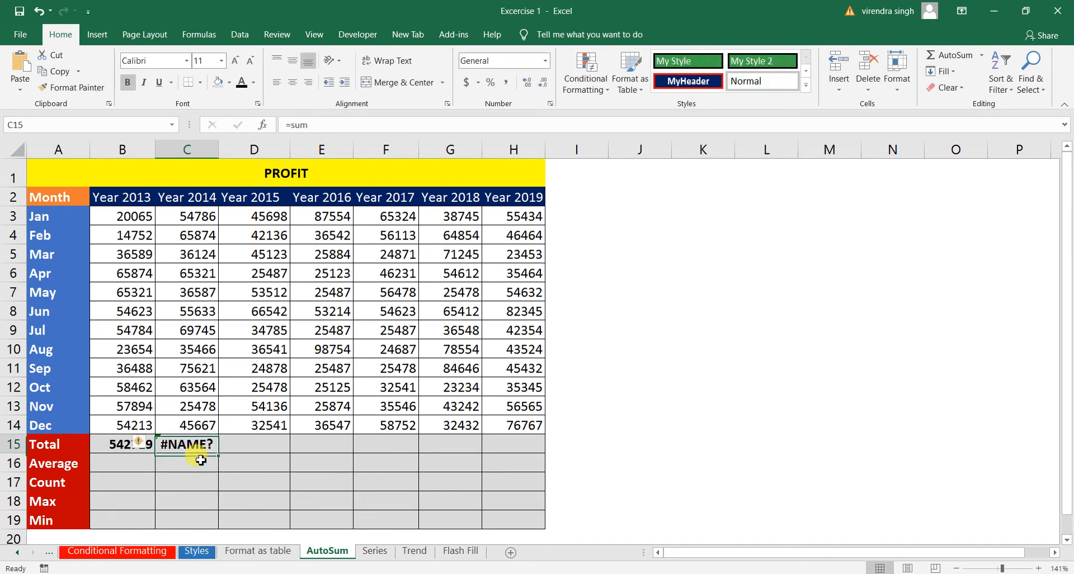
Total the Year 2014 profits in cell C15 with the formula =SUM(C3:C14) and check the entered formula.
text(=sum)
key(Tab)
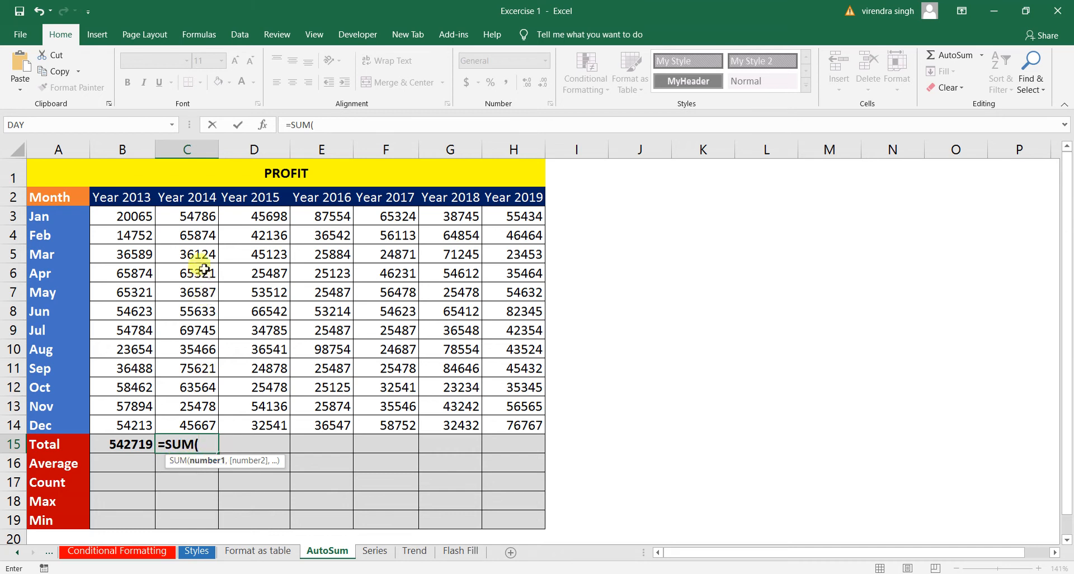
drag(197, 218, 196, 387)
drag(194, 424, 194, 423)
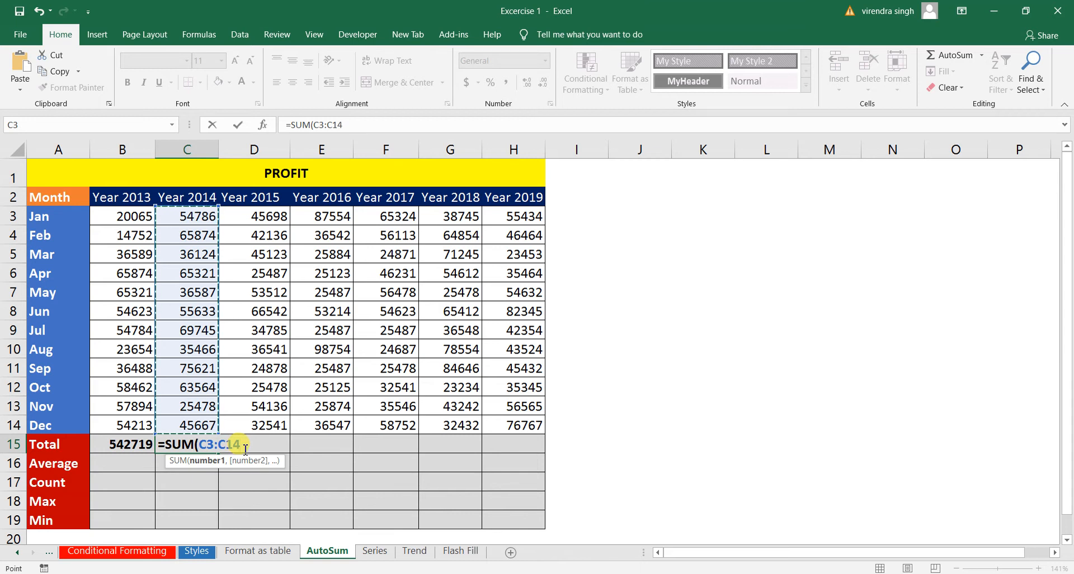
text())
key(Return)
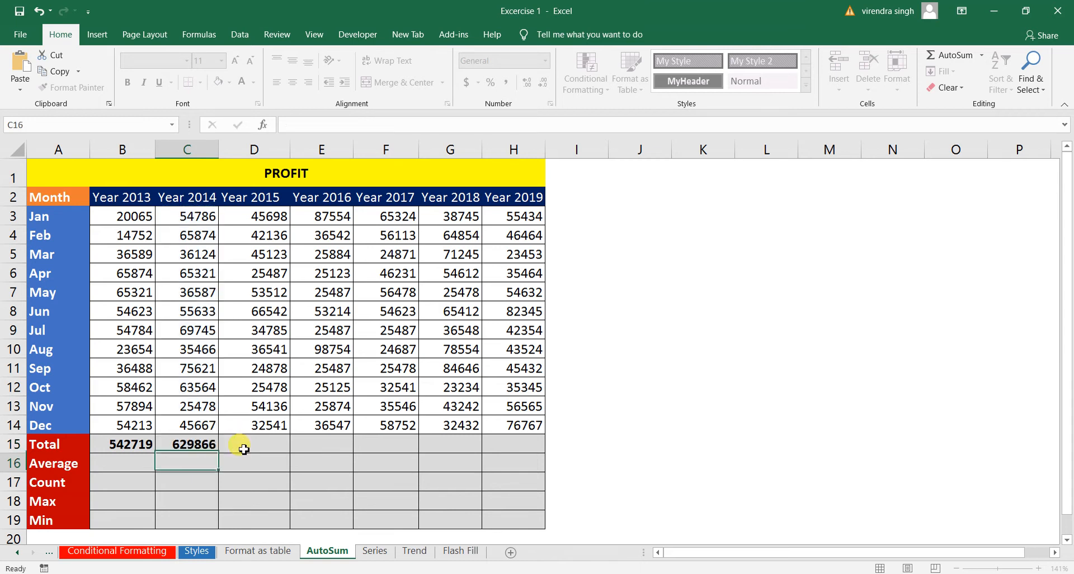
click(190, 438)
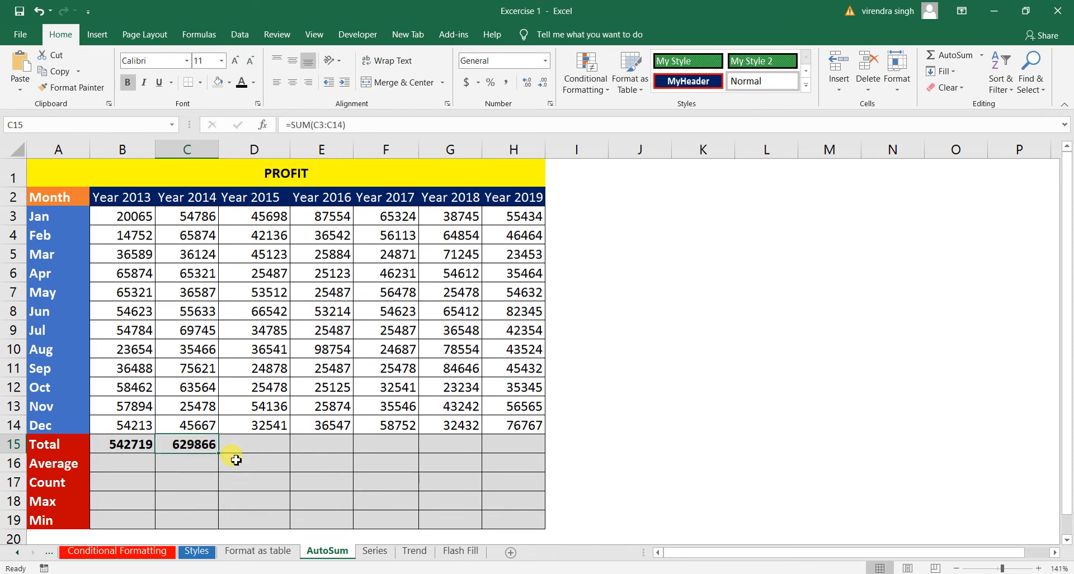
Fill the Total formula from C15 across the remaining year columns through H15.
drag(244, 445, 488, 441)
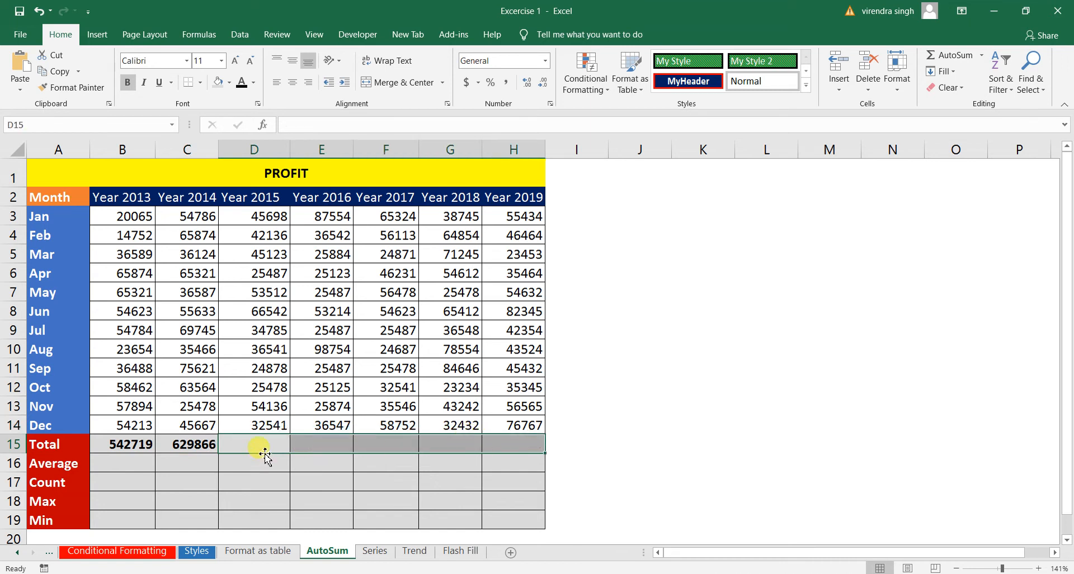
click(326, 443)
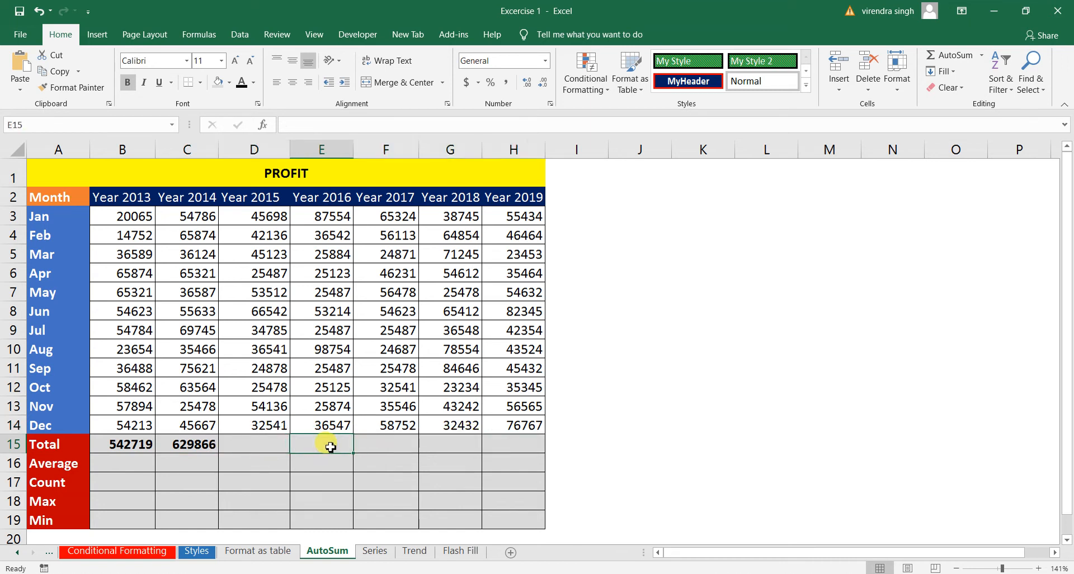
click(199, 446)
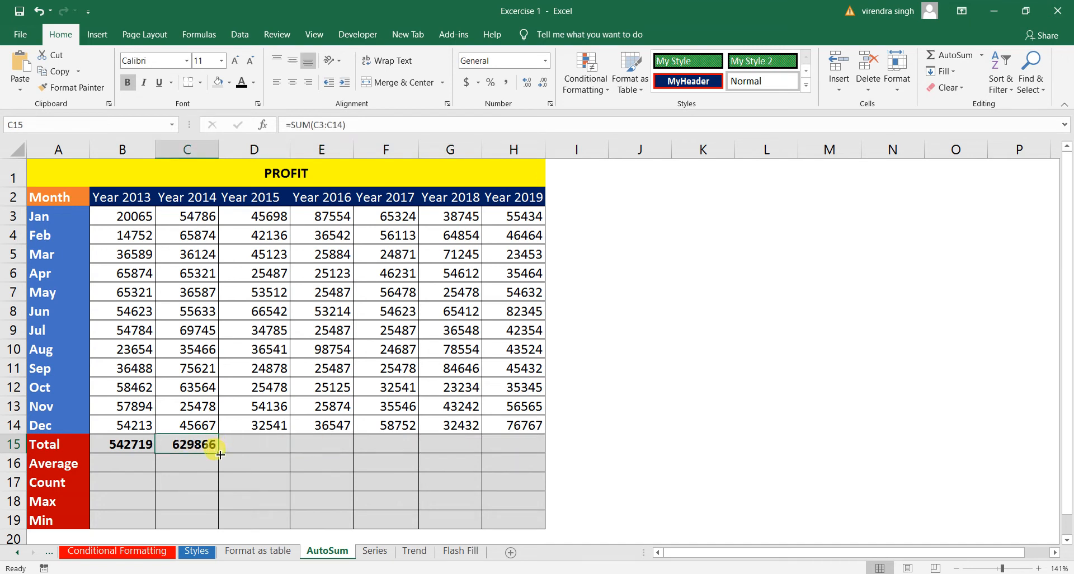
drag(221, 454, 220, 454)
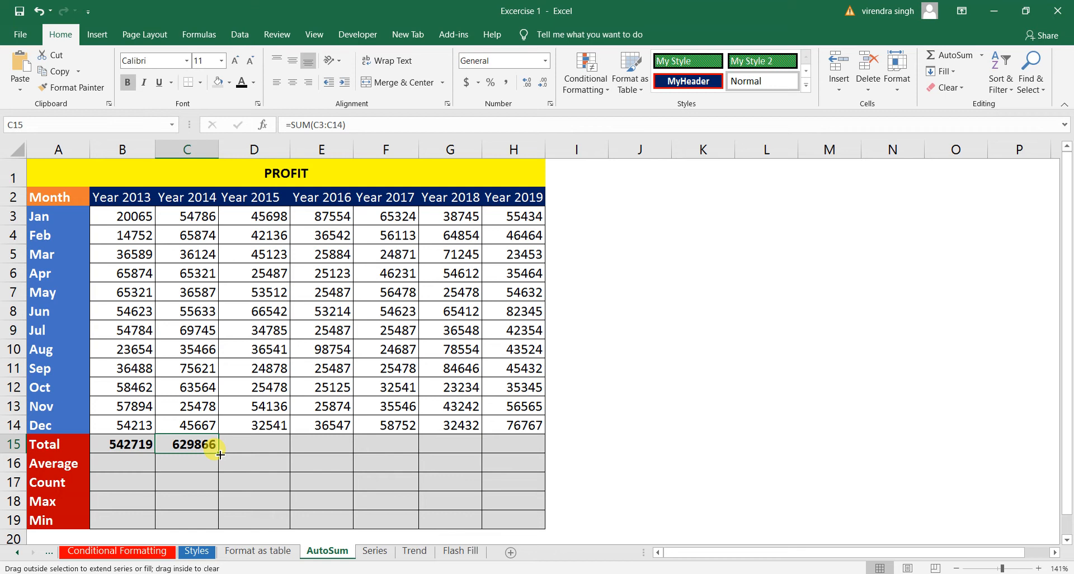
drag(221, 455, 524, 443)
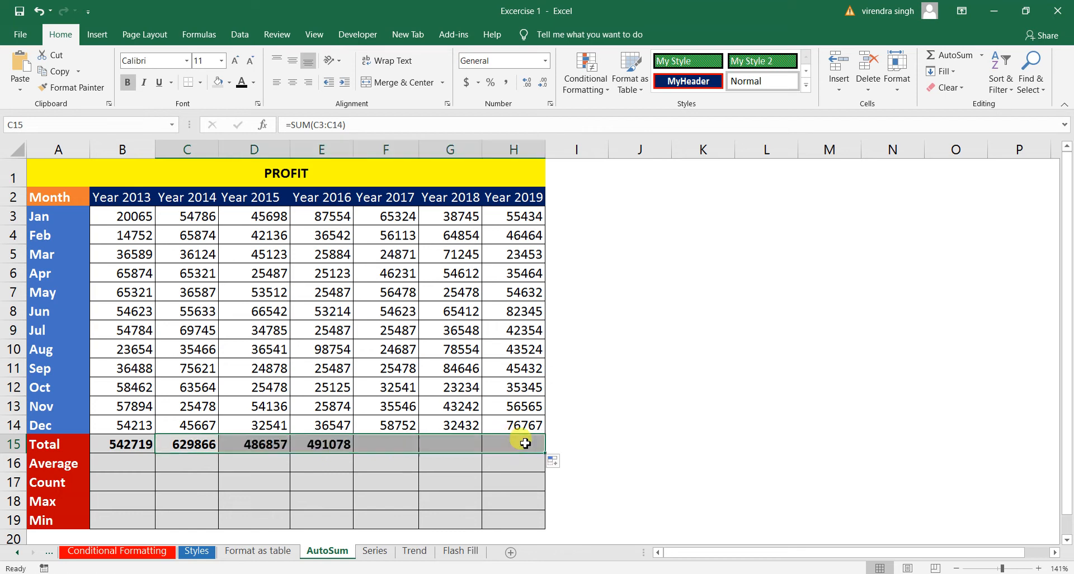
click(187, 446)
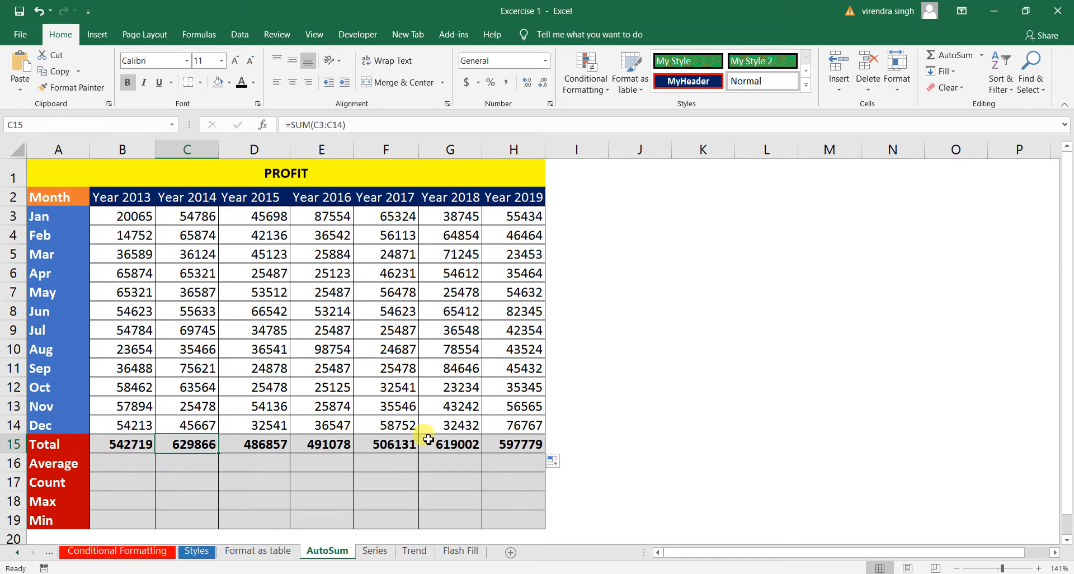
Average the Year 2013 profits in cell B16 with AutoSum's Average function, correcting the range to B3:B14, and check the averaged cells.
click(134, 466)
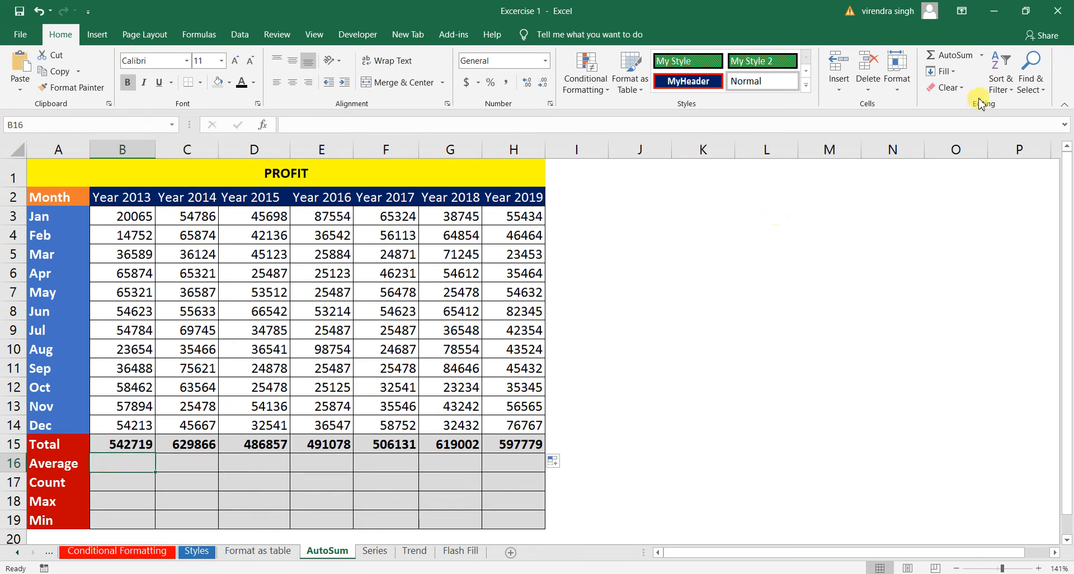
click(981, 55)
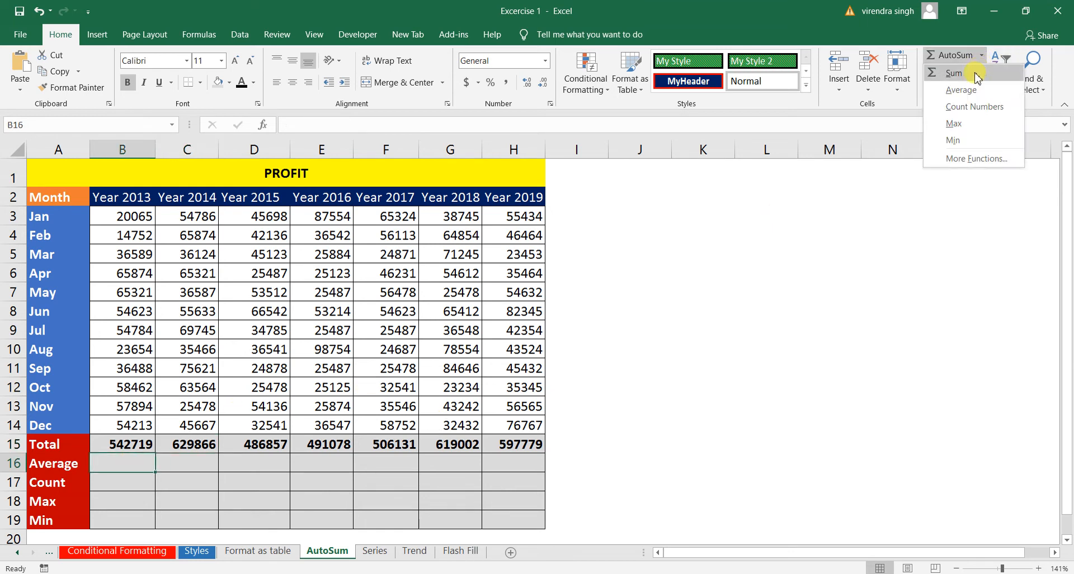
click(962, 90)
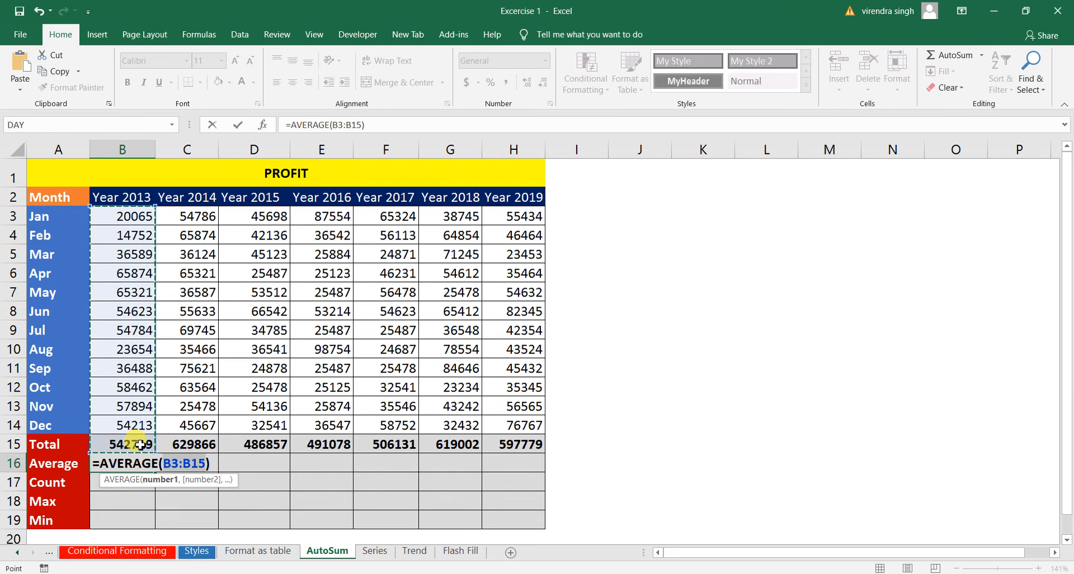
click(206, 465)
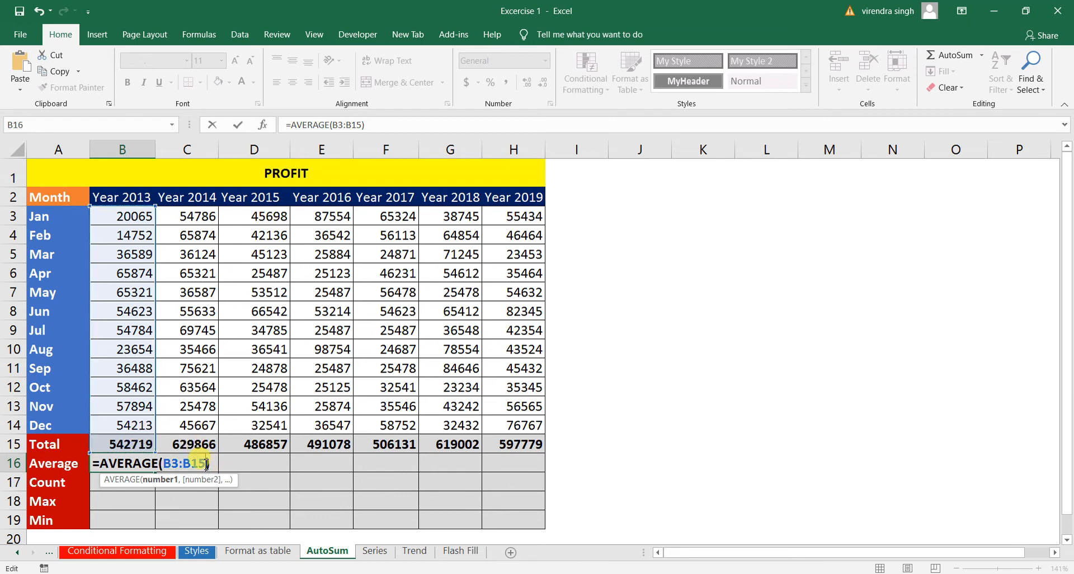
key(BackSpace)
text(4)
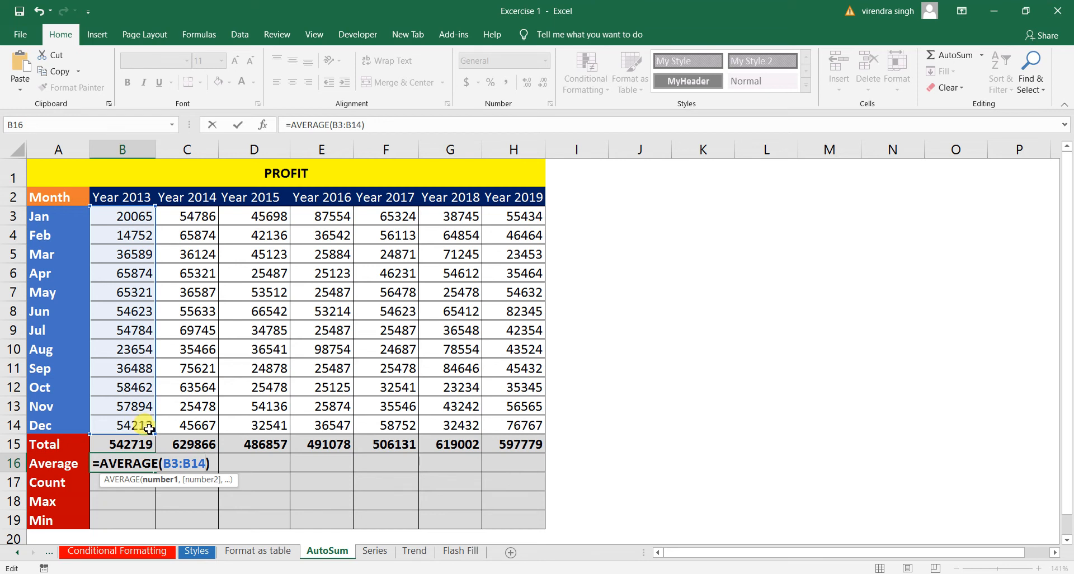
key(Return)
click(139, 463)
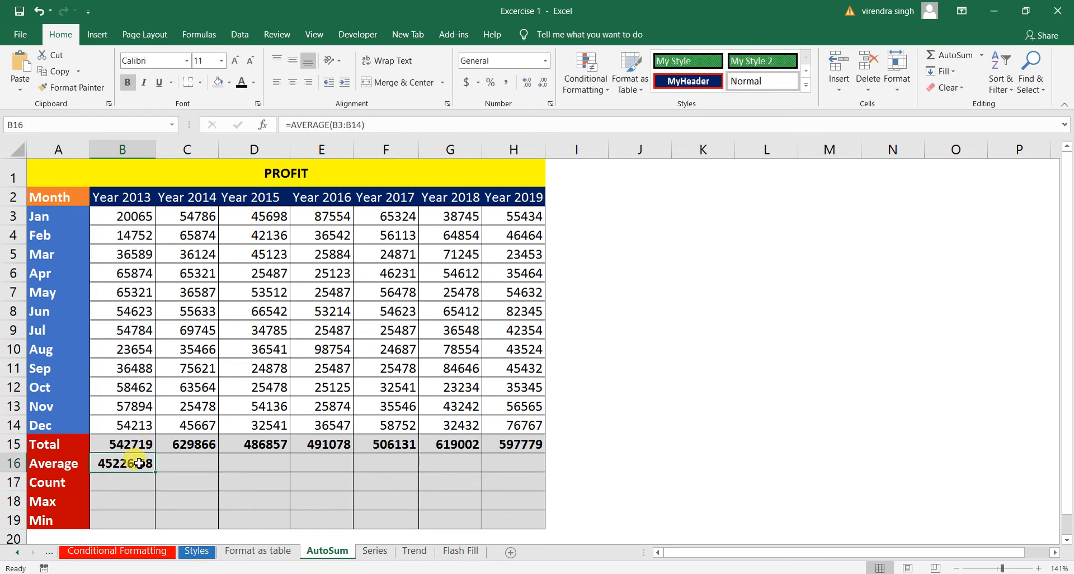
click(135, 215)
drag(143, 267, 146, 439)
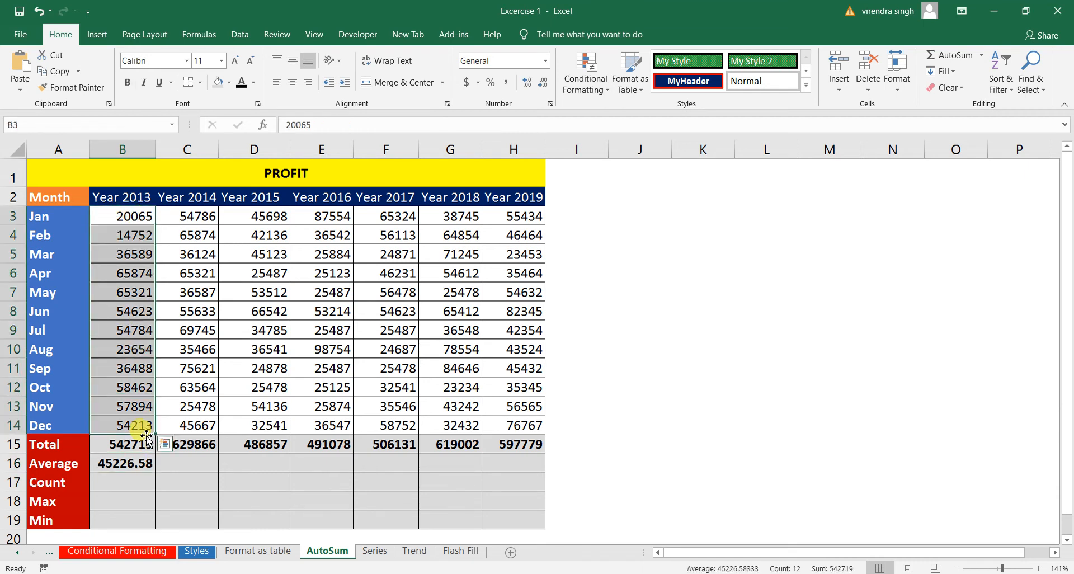
Fill the Average formula from B16 across to H16 and check the copied formulas under Year 2014 and Year 2015.
click(117, 464)
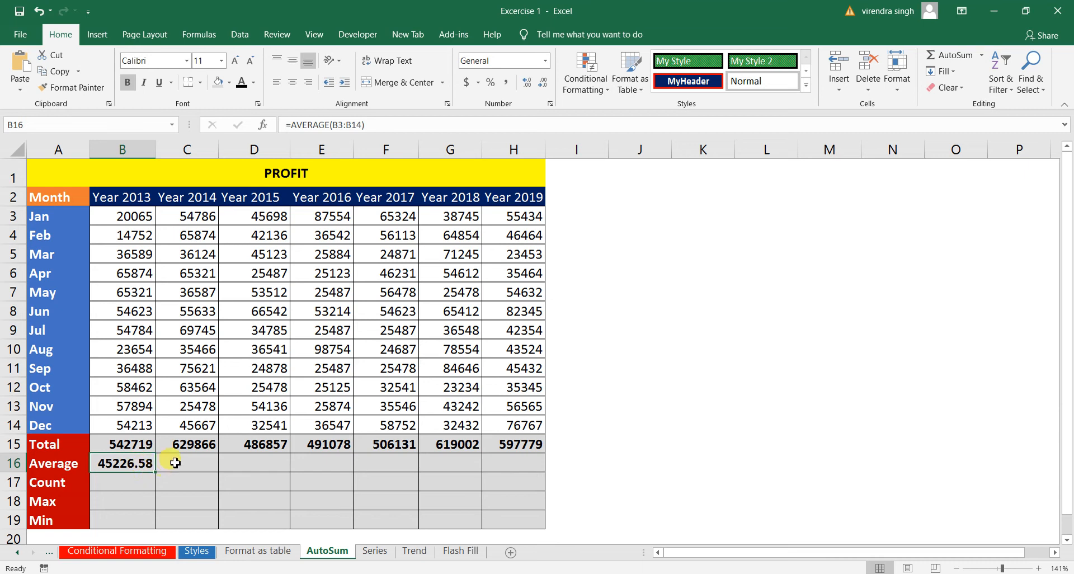
drag(155, 473, 518, 467)
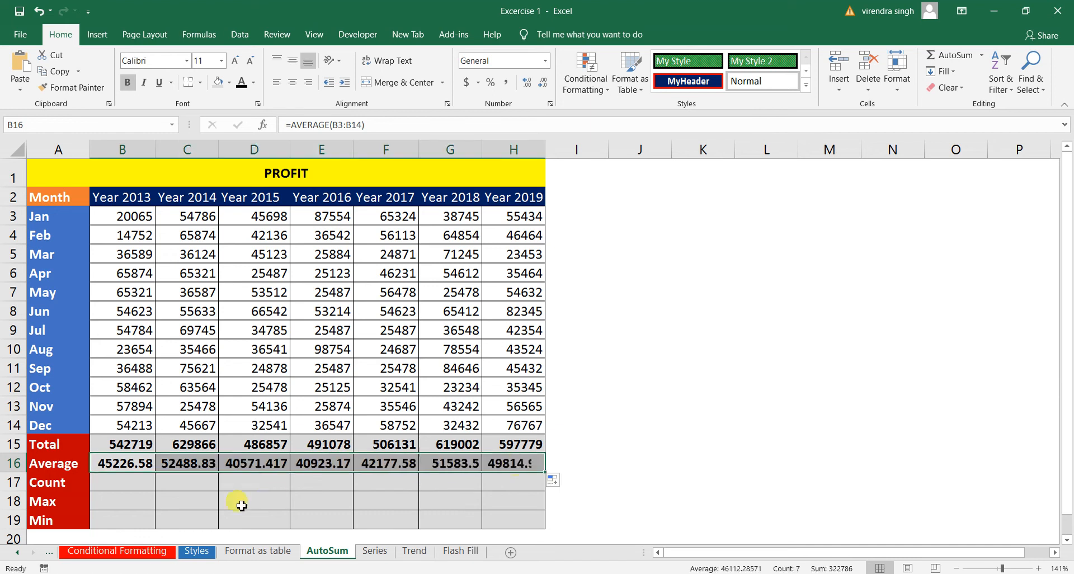
click(177, 466)
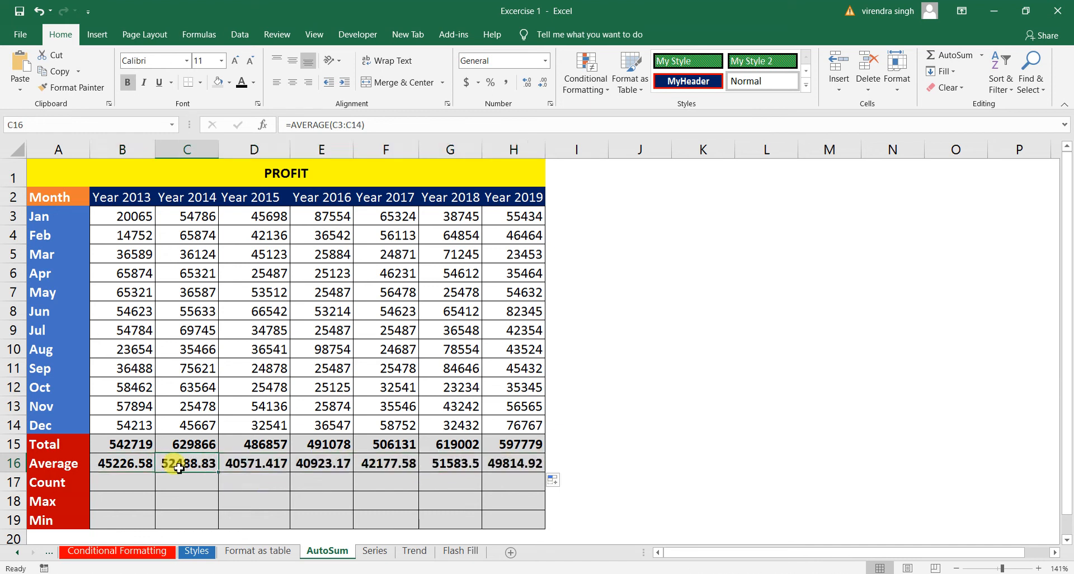
click(150, 469)
click(211, 466)
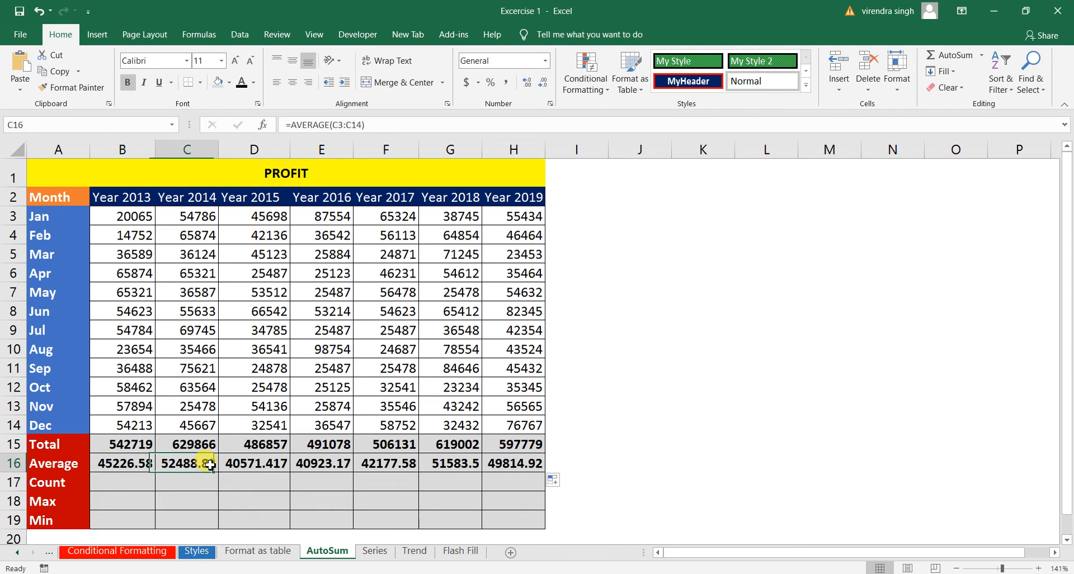
click(264, 463)
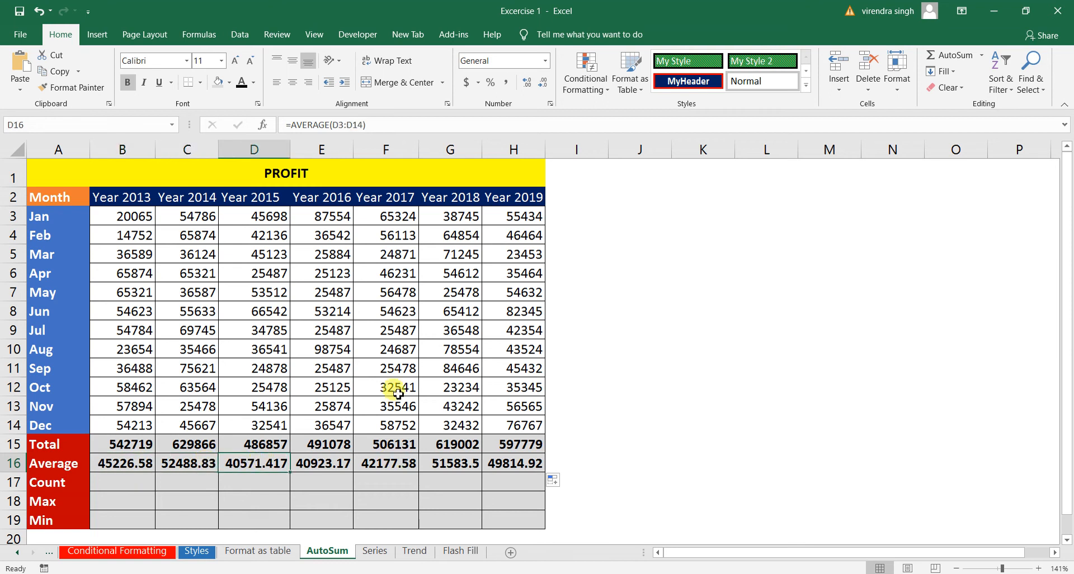
Examine the Year 2017 monthly values and the Average cells for Year 2017, Year 2018 and Year 2019.
click(395, 223)
drag(395, 224, 407, 326)
drag(408, 388, 400, 425)
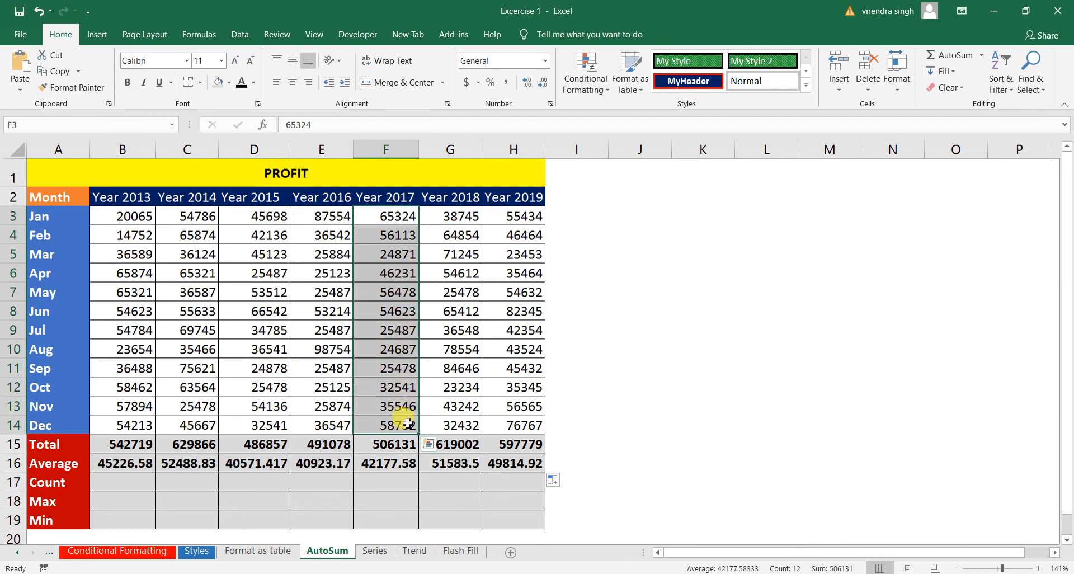
click(392, 463)
click(454, 355)
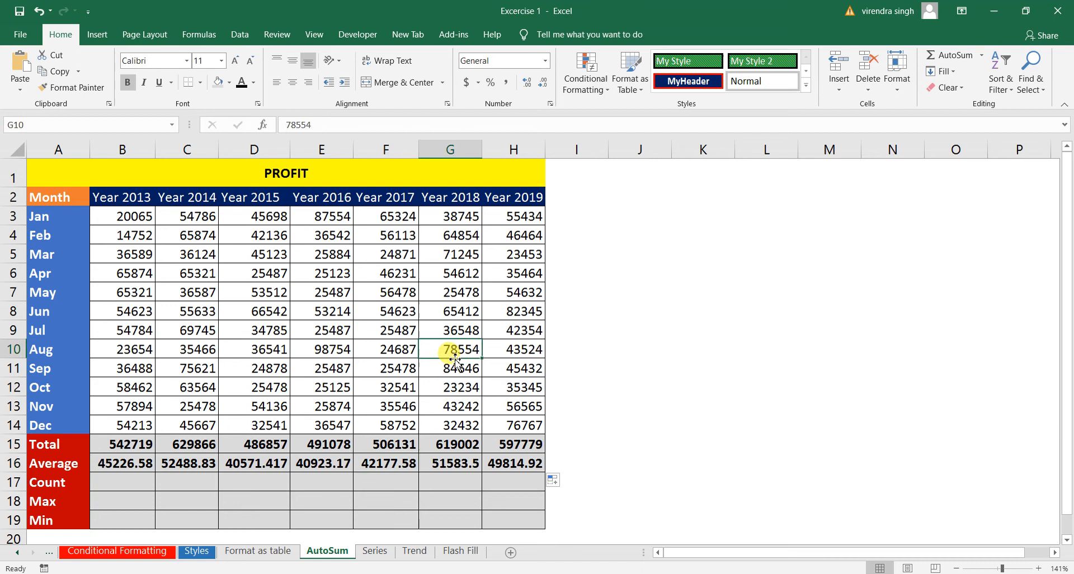
click(457, 461)
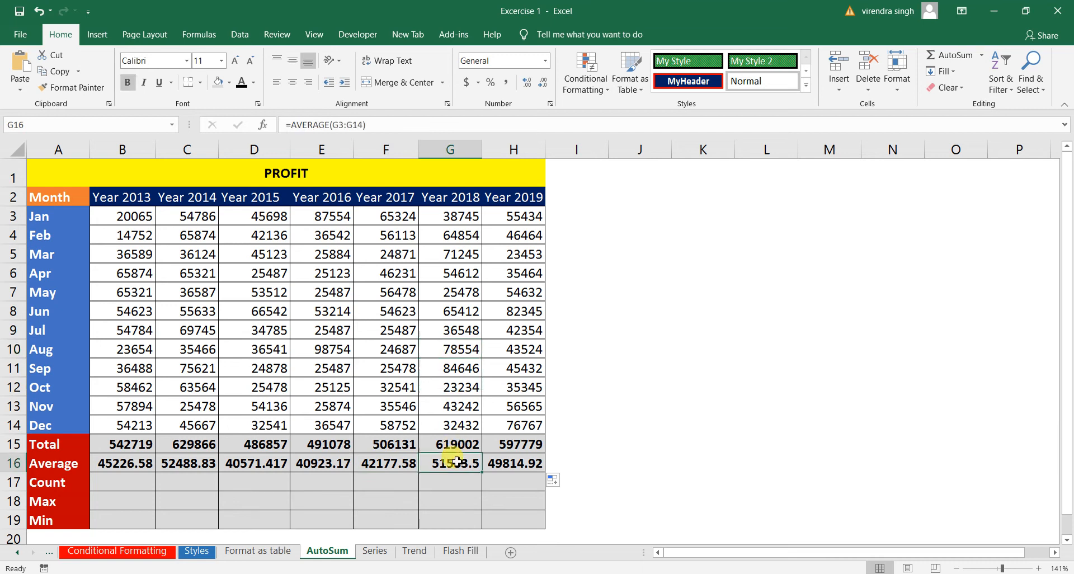
click(523, 462)
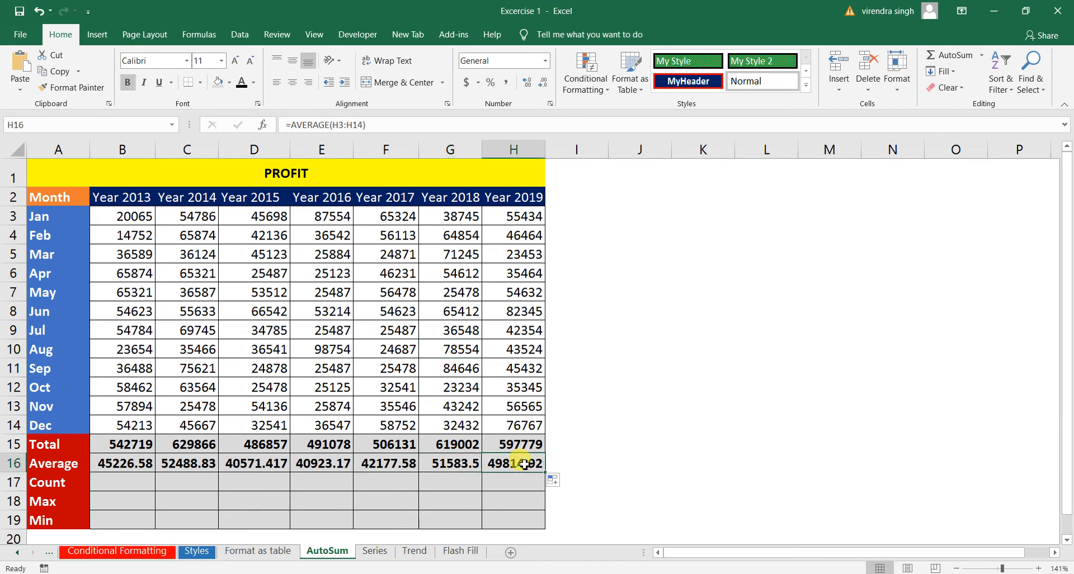
Count the Year 2013 entries in cell B17 with AutoSum's Count Numbers function, correcting the range to B3:B14.
click(121, 483)
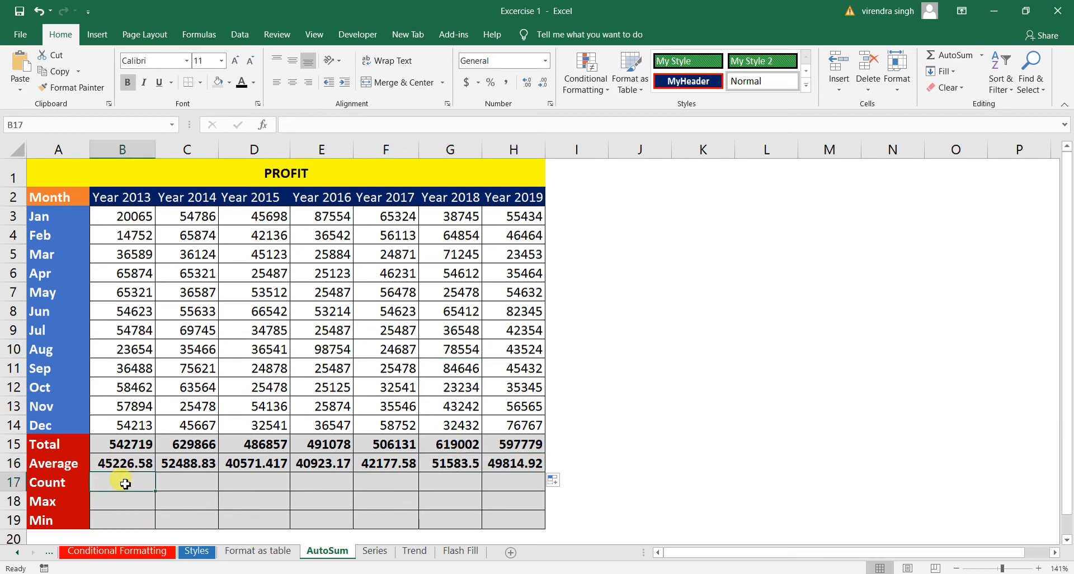
click(982, 55)
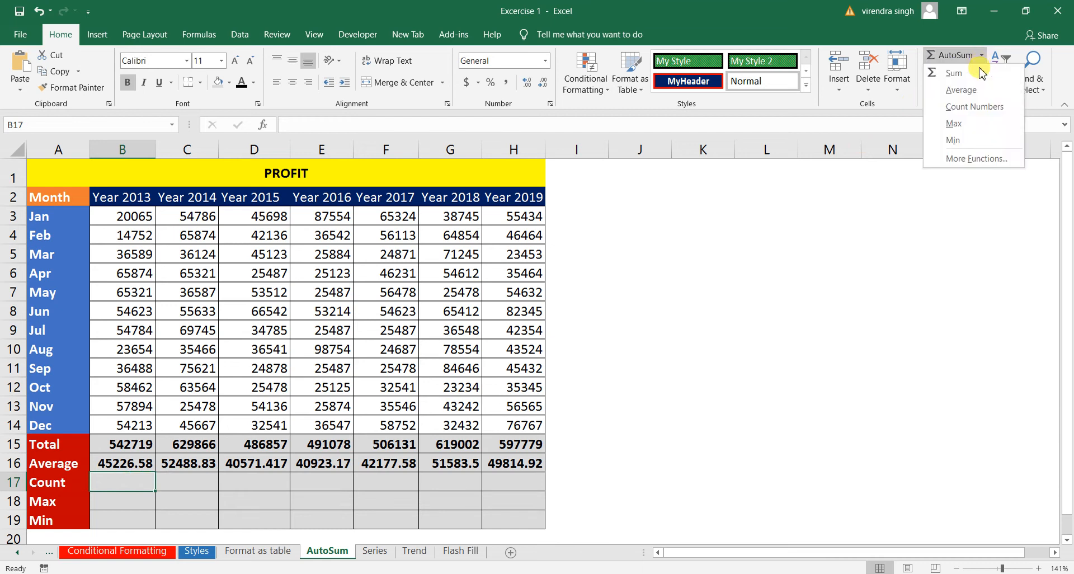
click(976, 110)
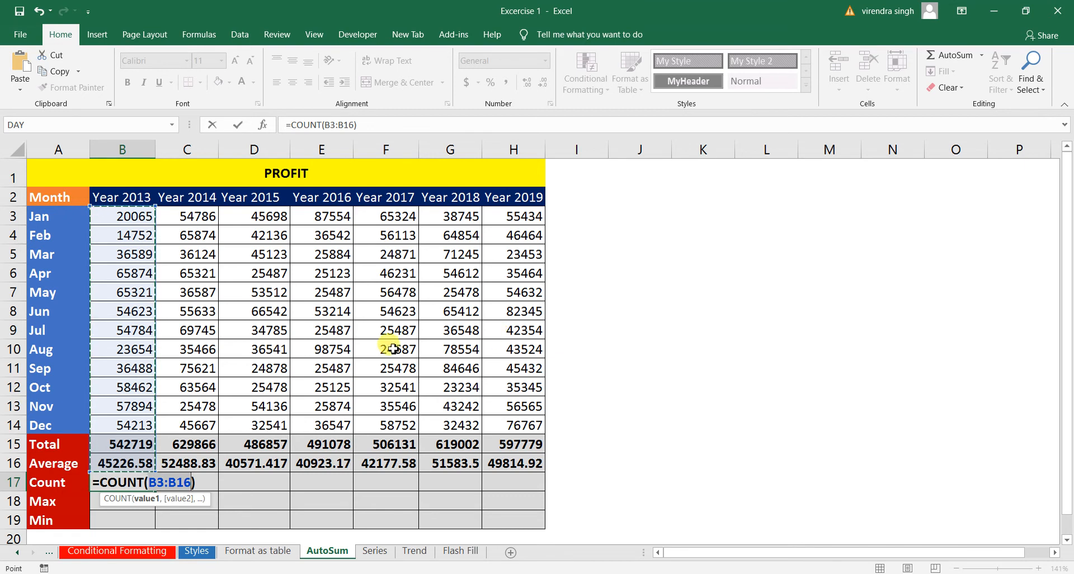
click(193, 482)
key(BackSpace)
text(4)
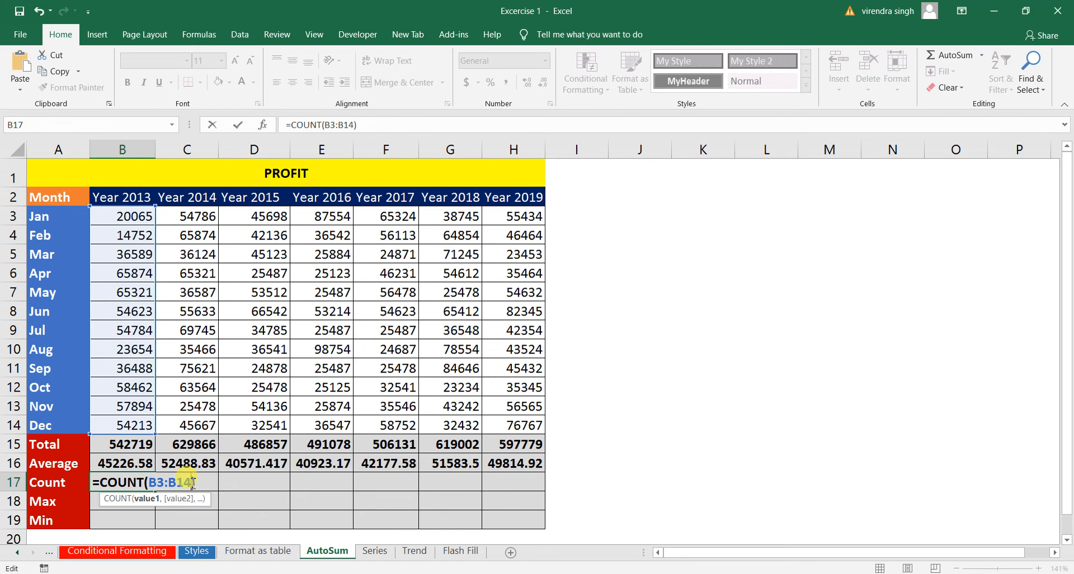
key(Return)
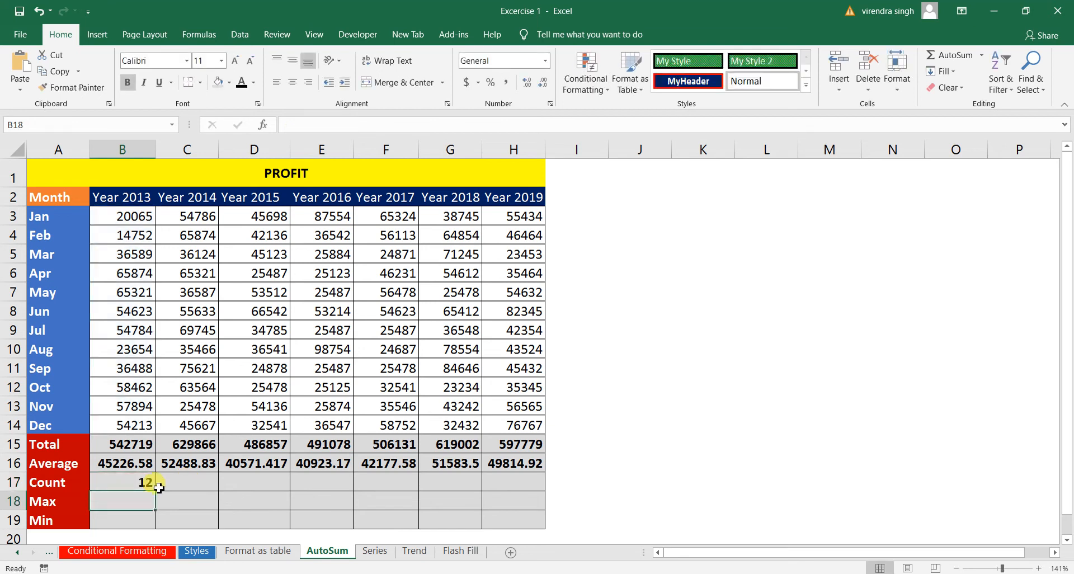
Check the Year 2013 Count formula against the monthly values B3:B14 and clear the June value in B8.
click(135, 483)
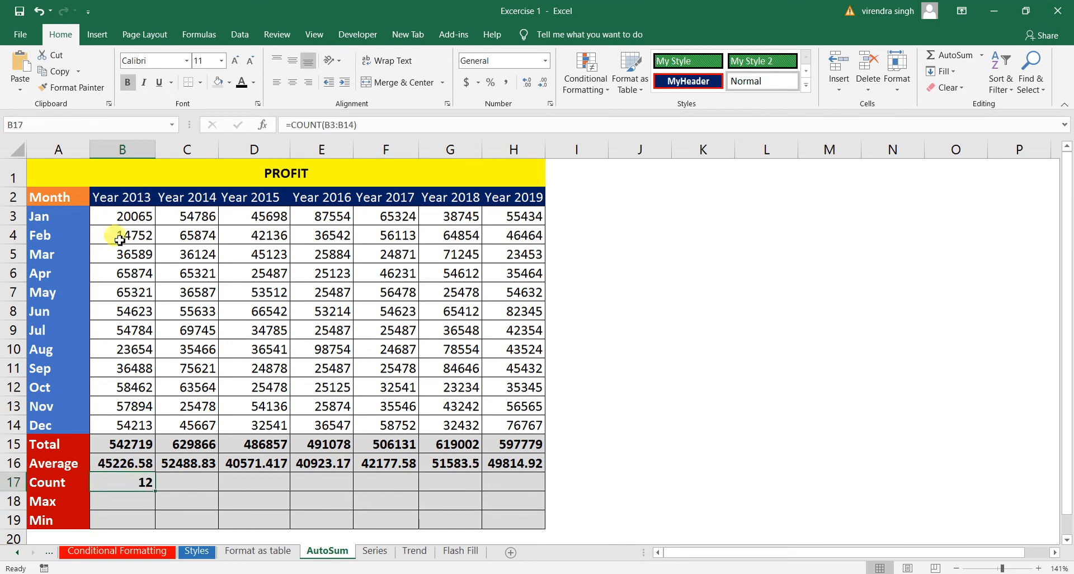
drag(120, 216, 118, 433)
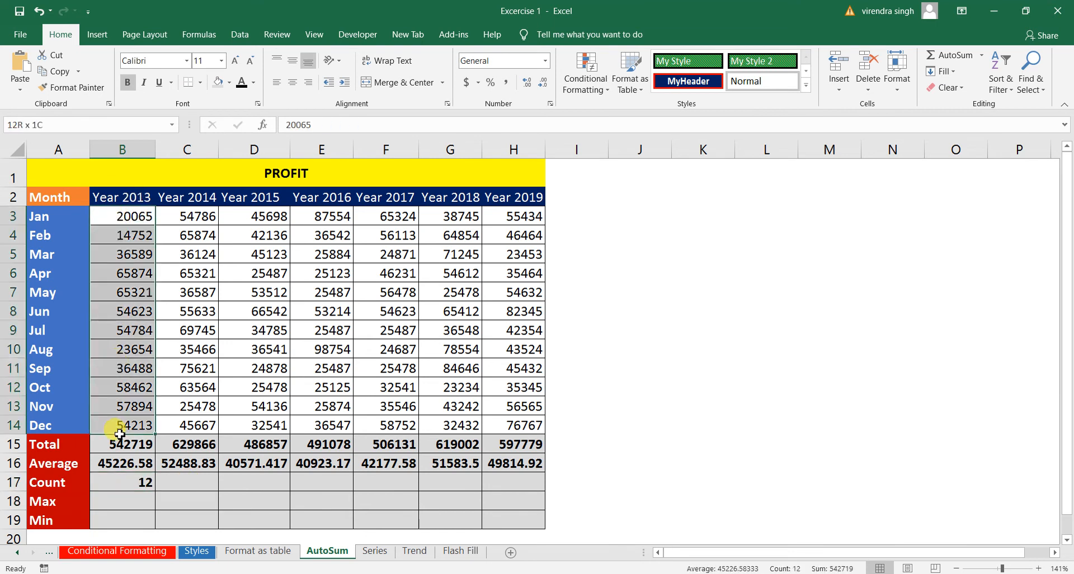
click(144, 482)
click(138, 314)
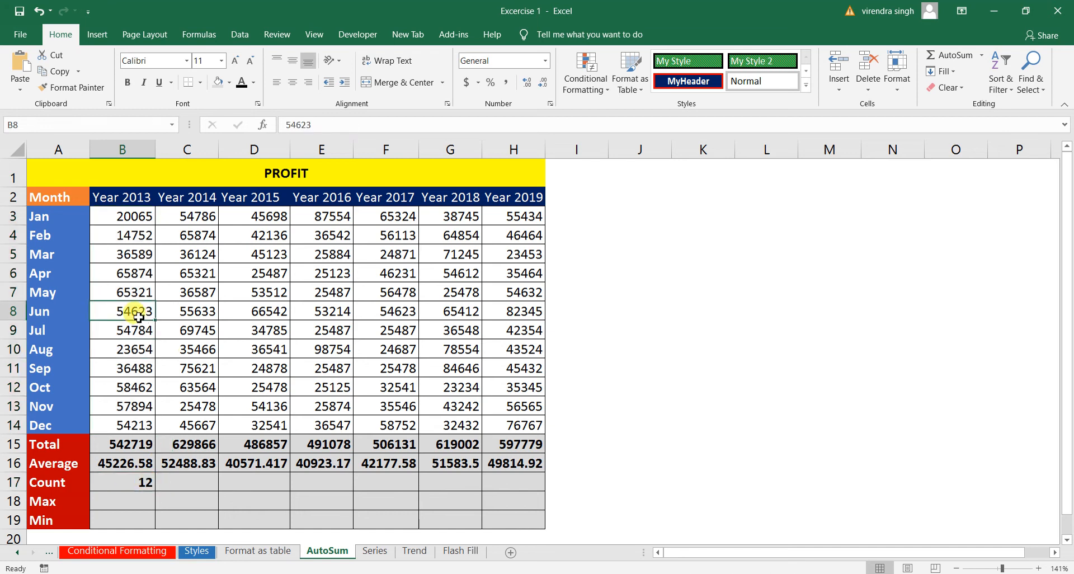
key(Delete)
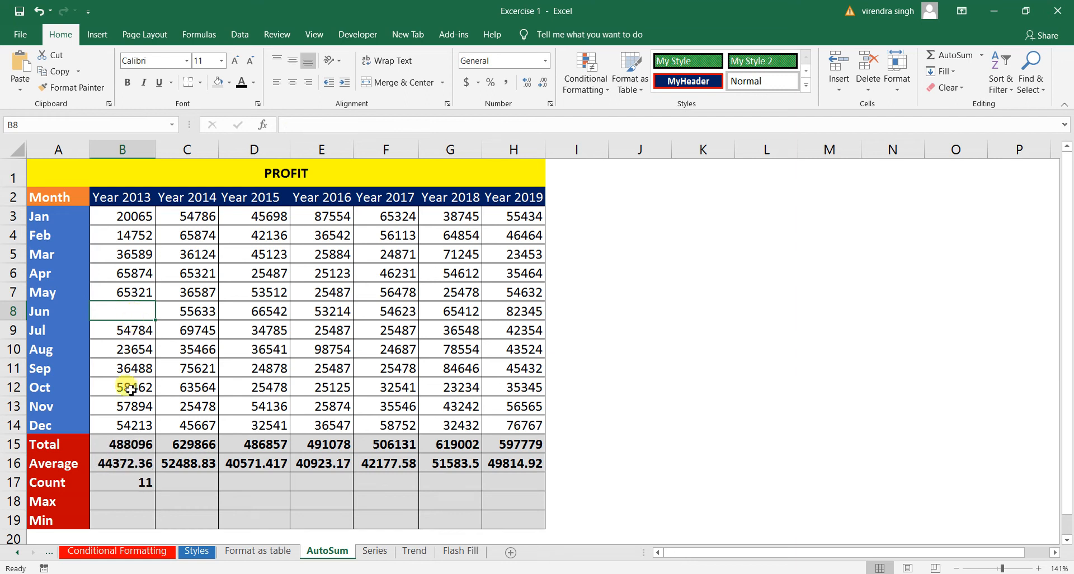
Check the Year 2013 Total and Count formulas with the June value missing.
click(126, 461)
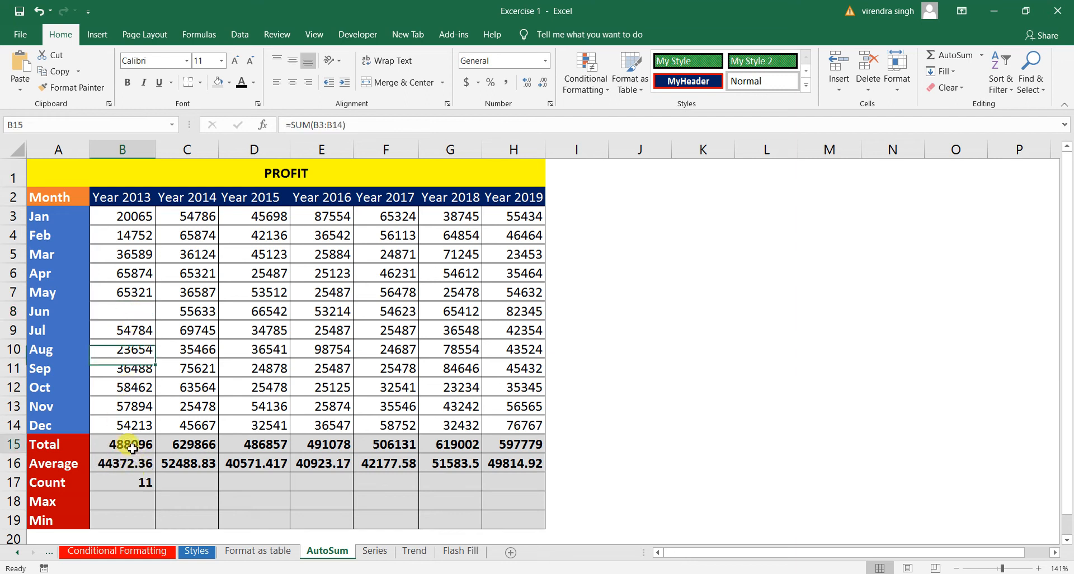
click(139, 480)
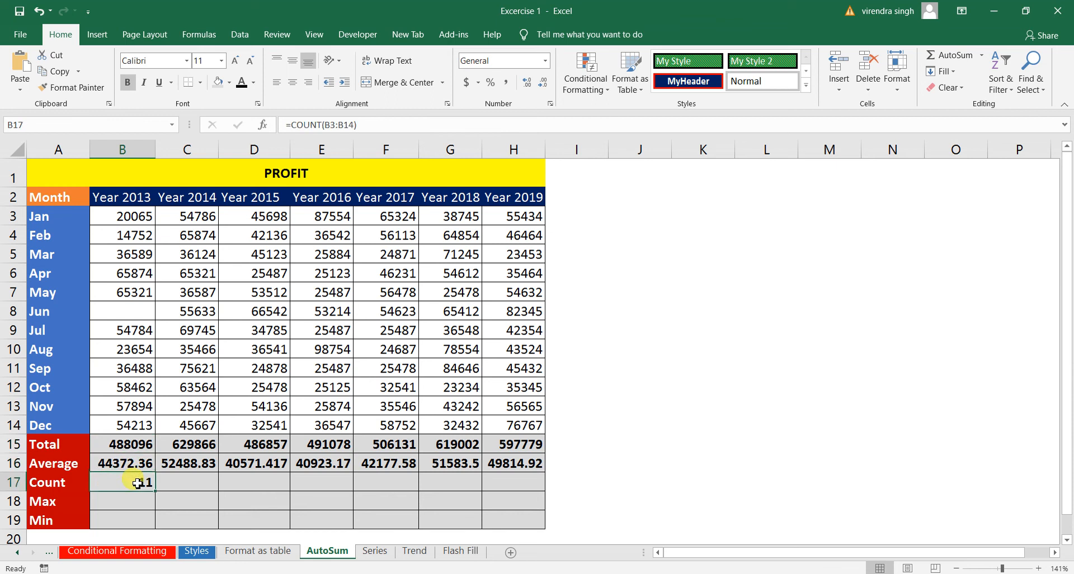
click(137, 448)
click(141, 489)
Undo the clearing of the June value in B8 and fill the Count formula from B17 across to H17.
key(ctrl+z)
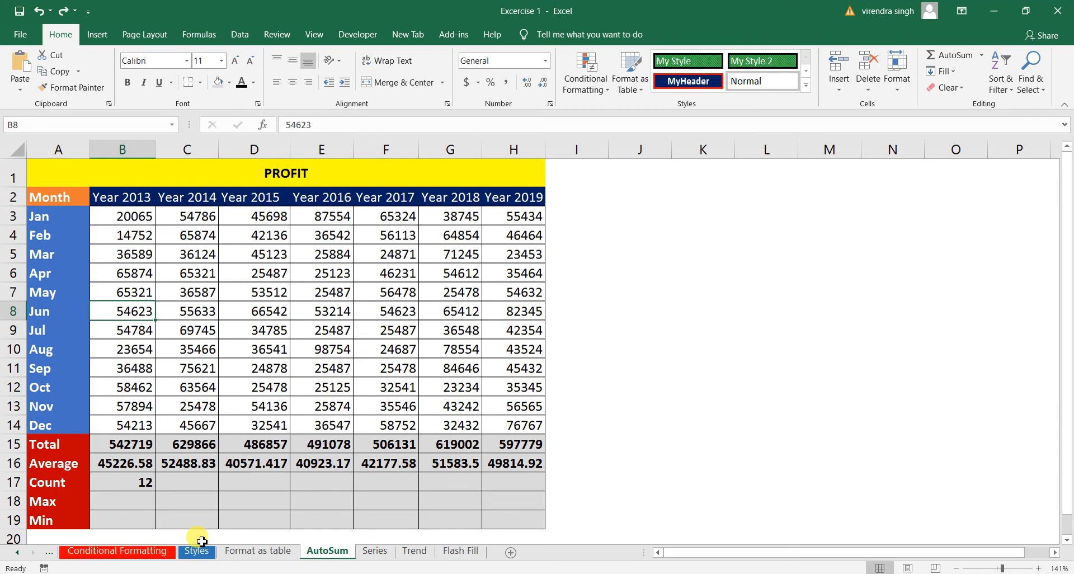
click(147, 484)
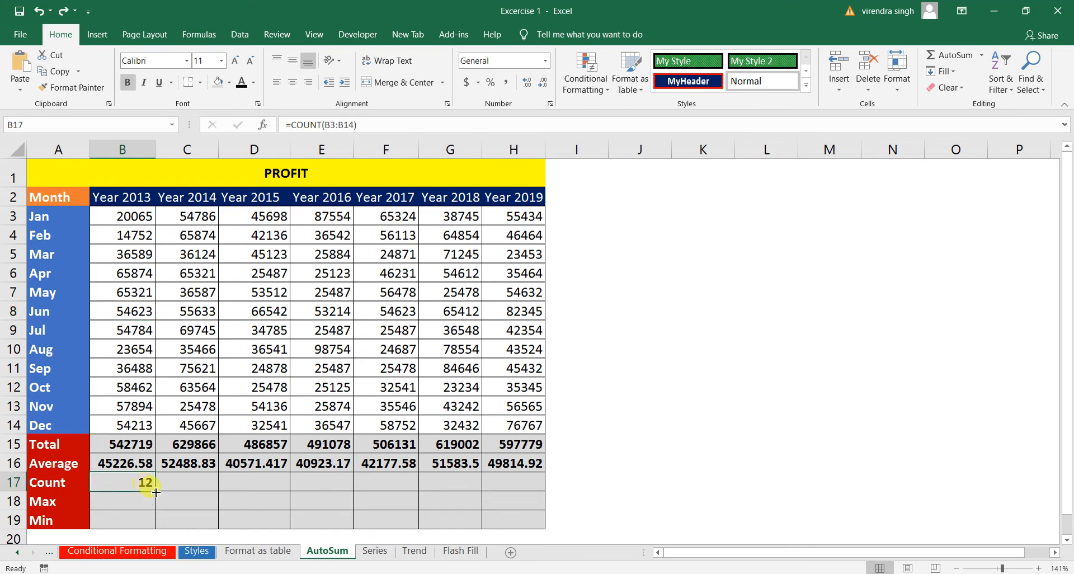
drag(156, 491, 515, 483)
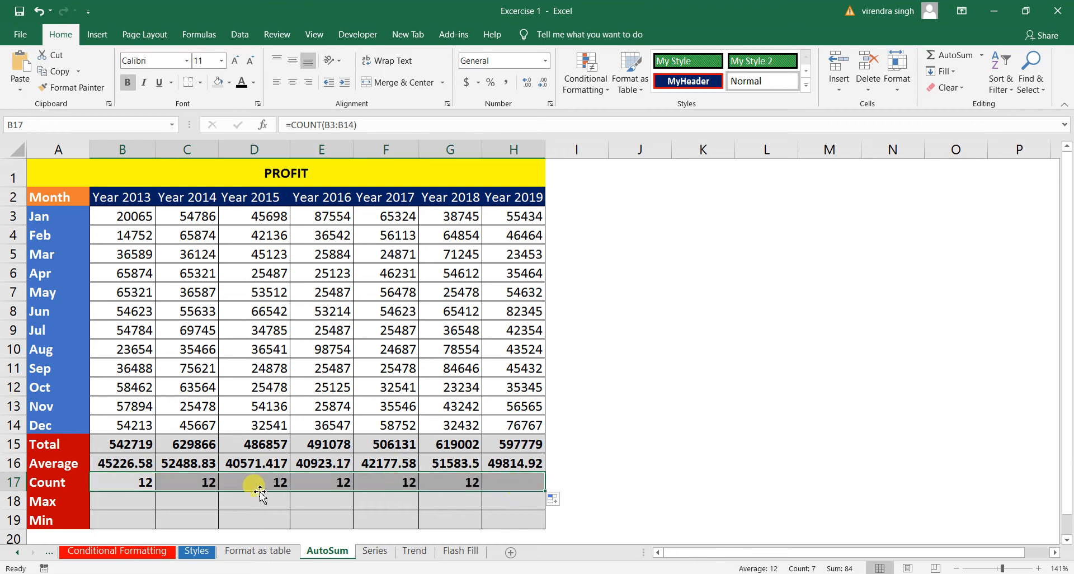
Examine the Year 2013 monthly values in B3:B14 to find the highest profit.
click(134, 499)
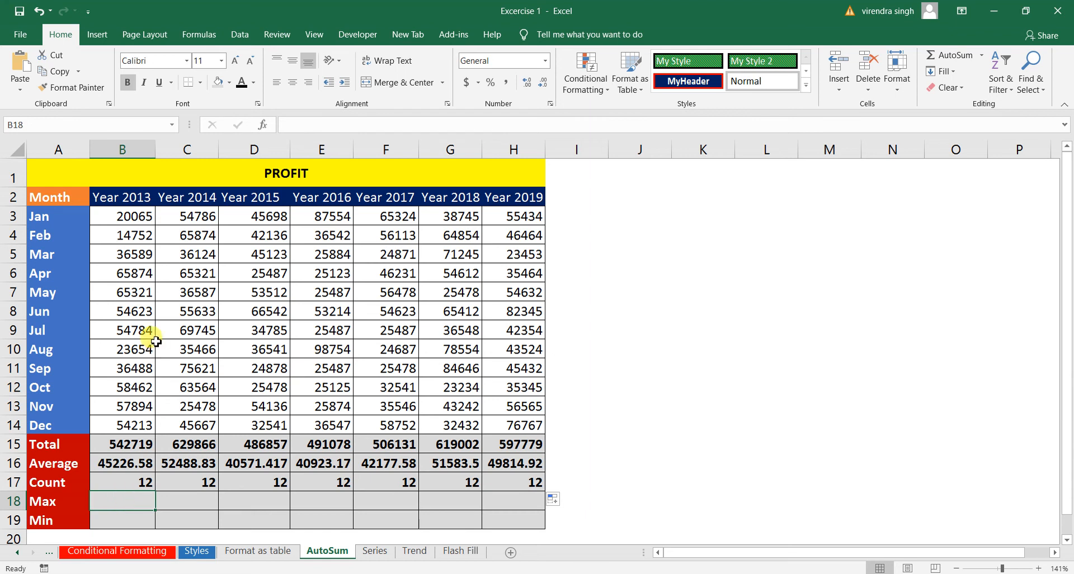
click(140, 273)
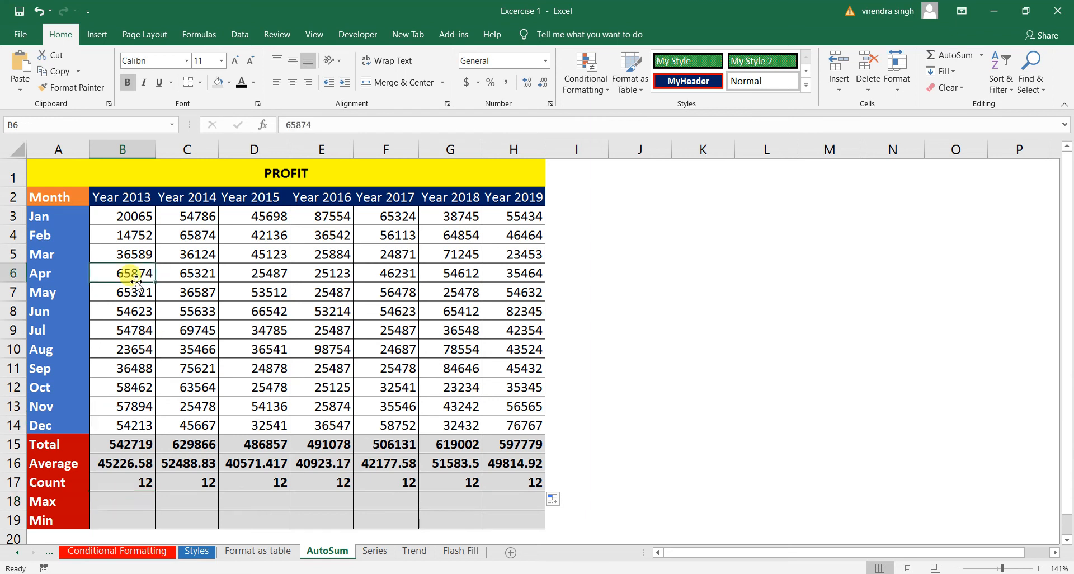
click(144, 501)
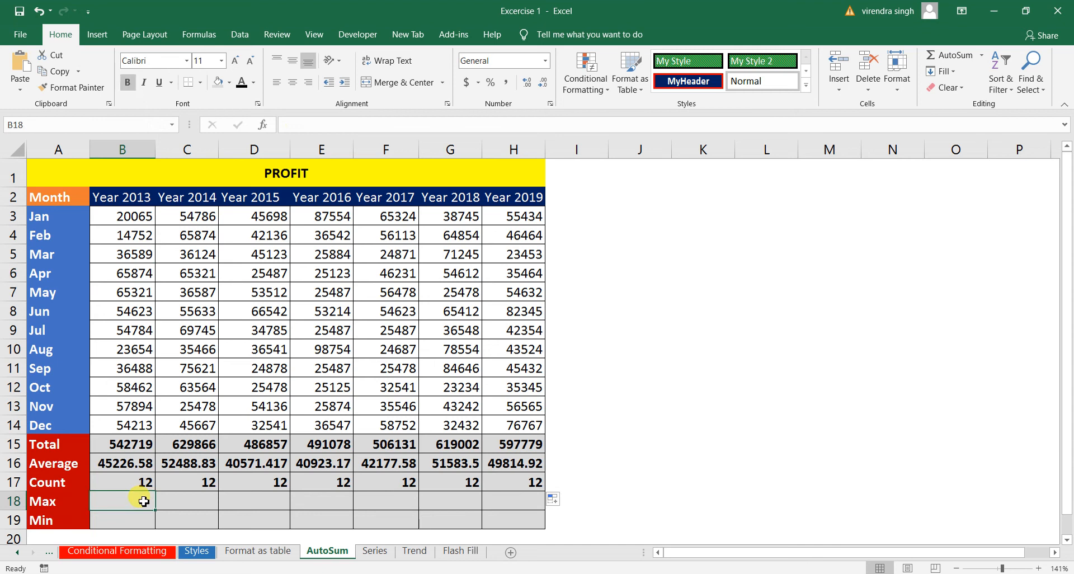
click(142, 219)
drag(141, 218, 129, 422)
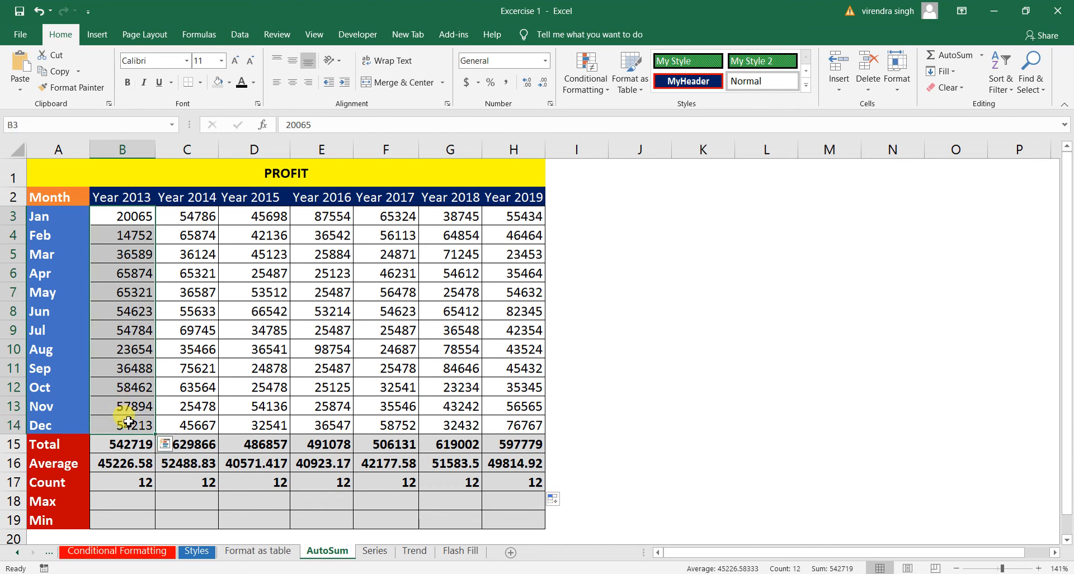
click(143, 387)
drag(120, 216, 126, 422)
Enter the formula =MAX(B3:B14) in cell B18 for the Year 2013 Max.
click(123, 502)
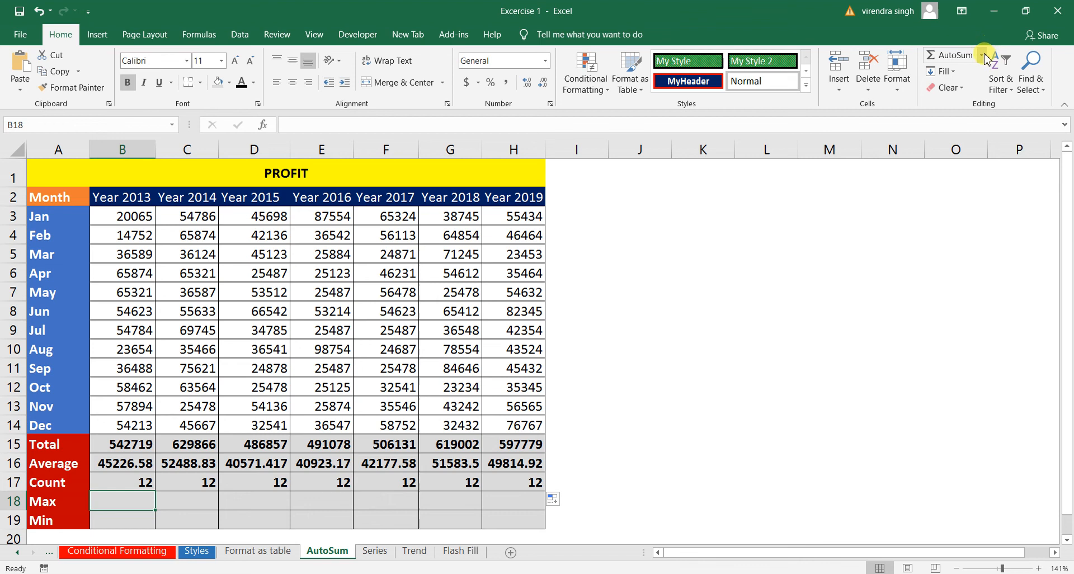
click(984, 55)
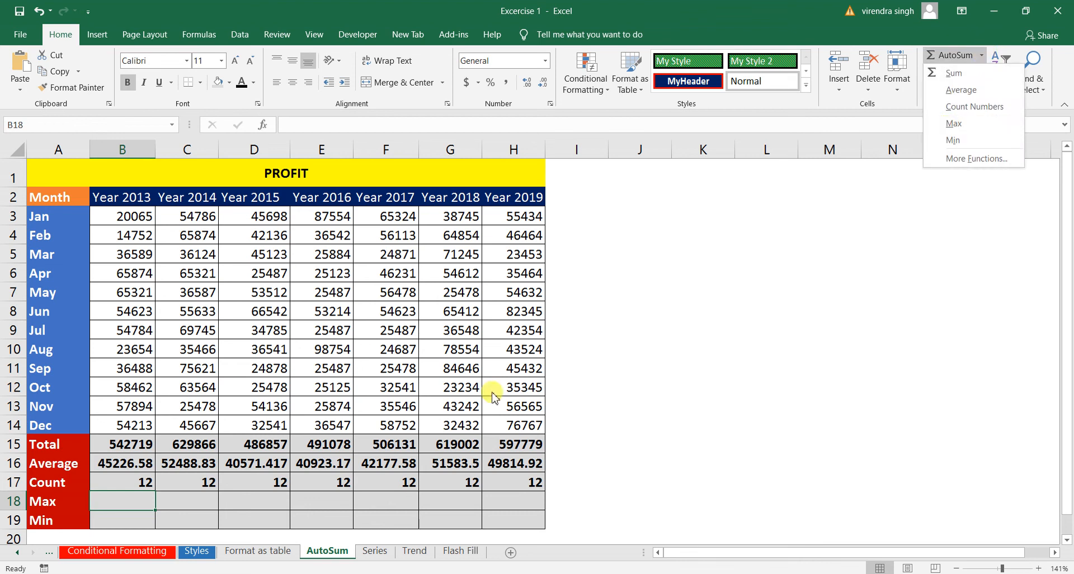
click(115, 501)
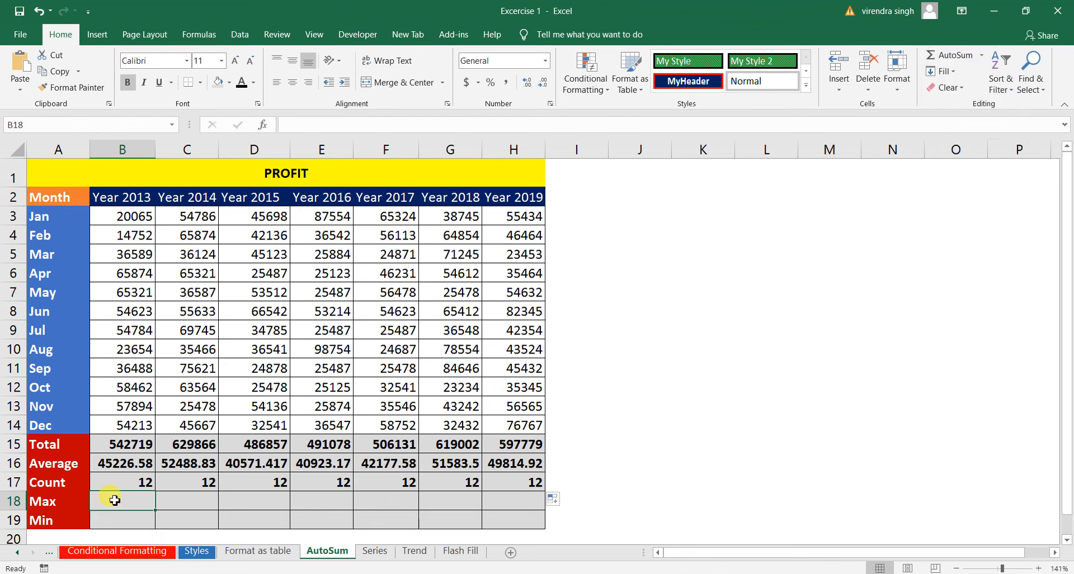
text(=)
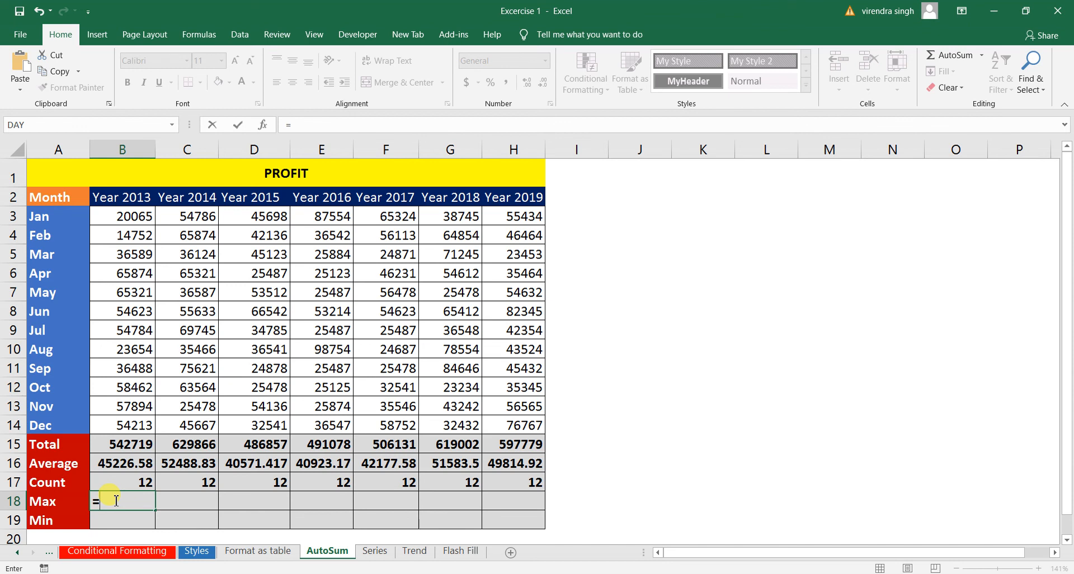
text(max)
key(Tab)
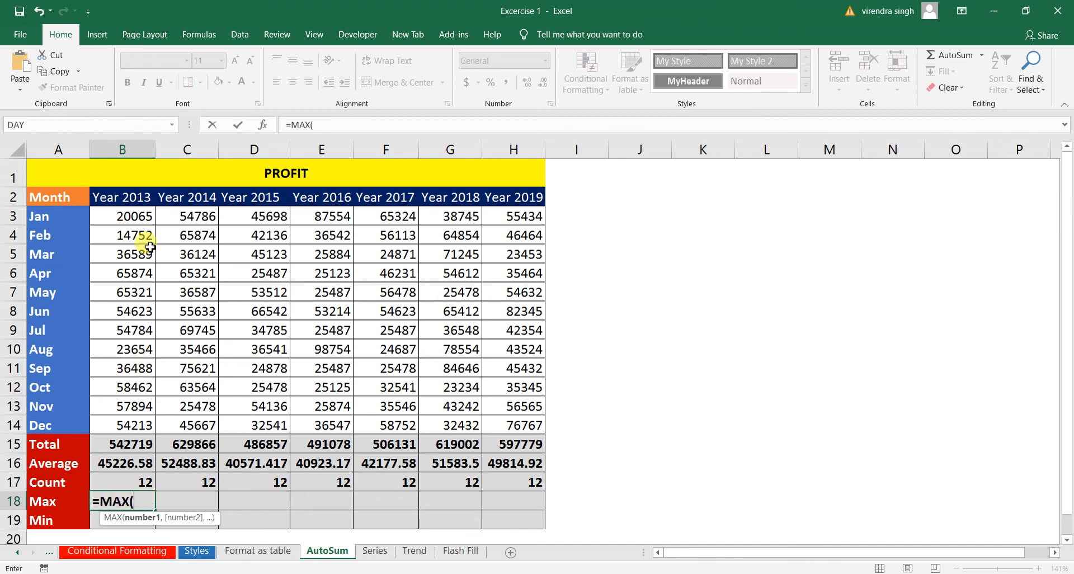
click(135, 222)
drag(135, 229, 124, 420)
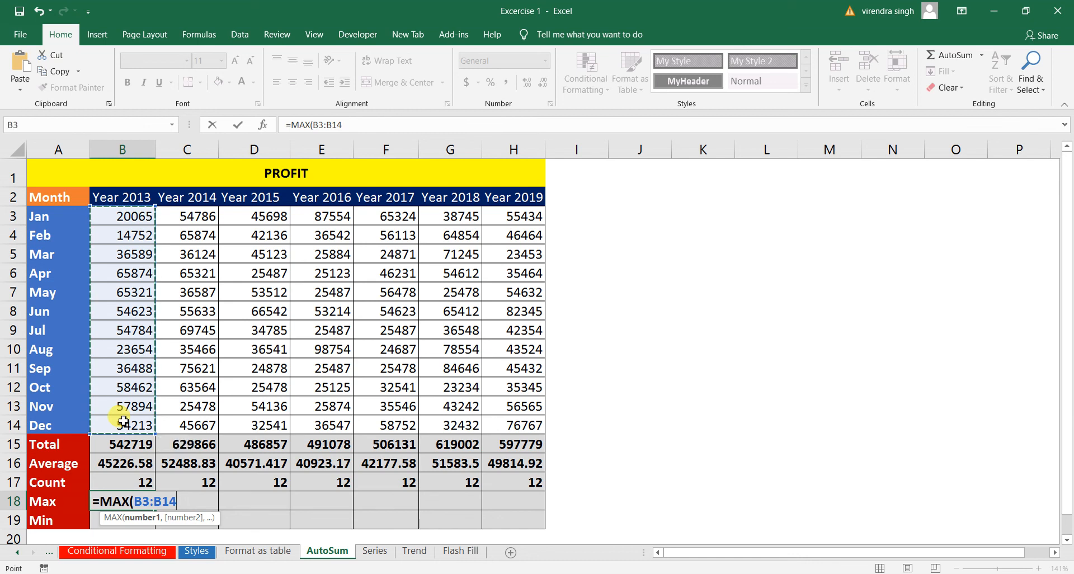
text())
key(Return)
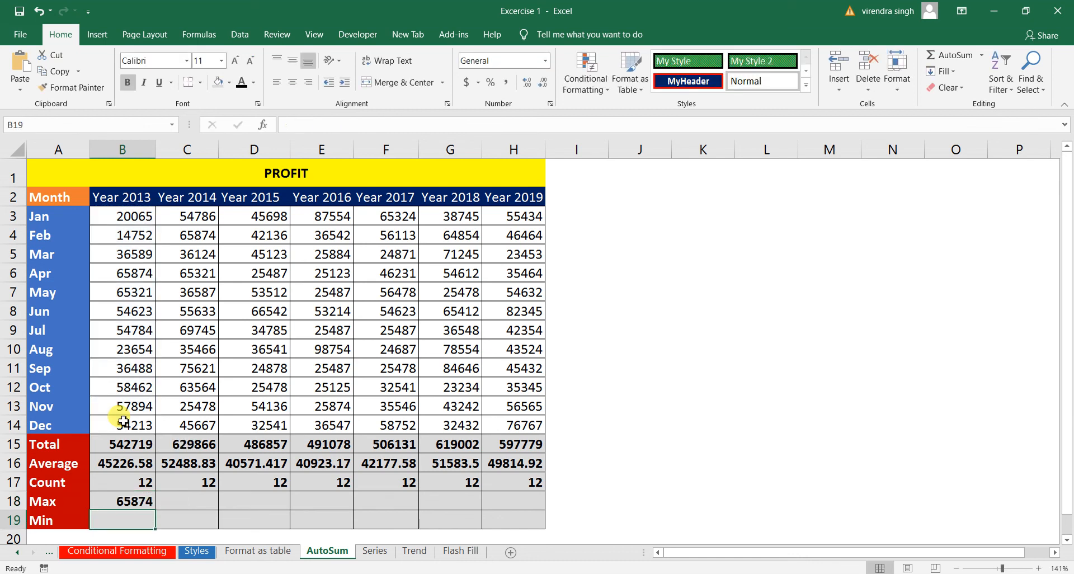
Check the Year 2013 Max formula against B3:B14 and fill it from B18 across to H18.
click(128, 505)
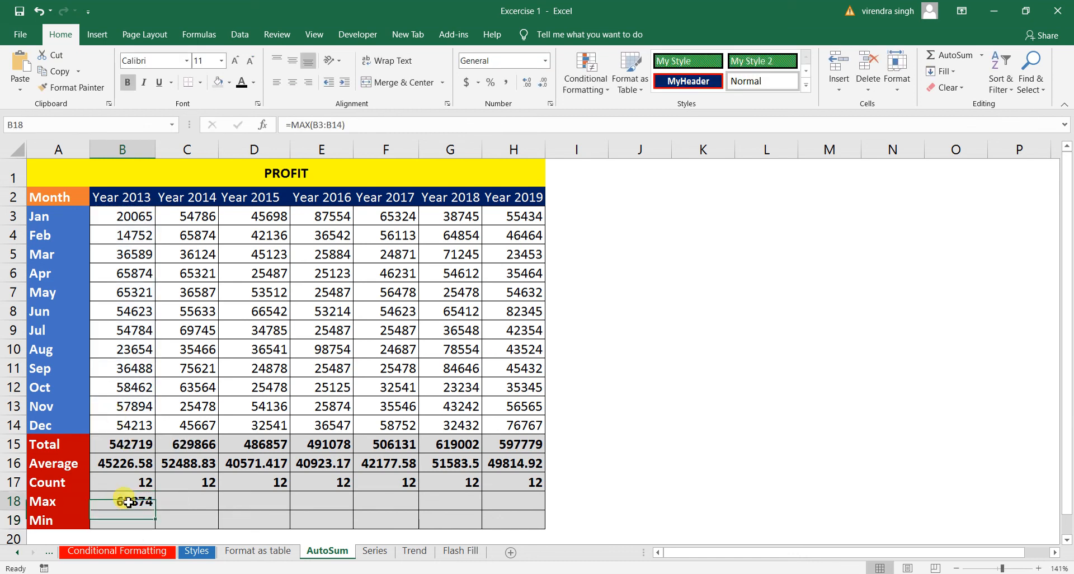
drag(126, 216, 125, 425)
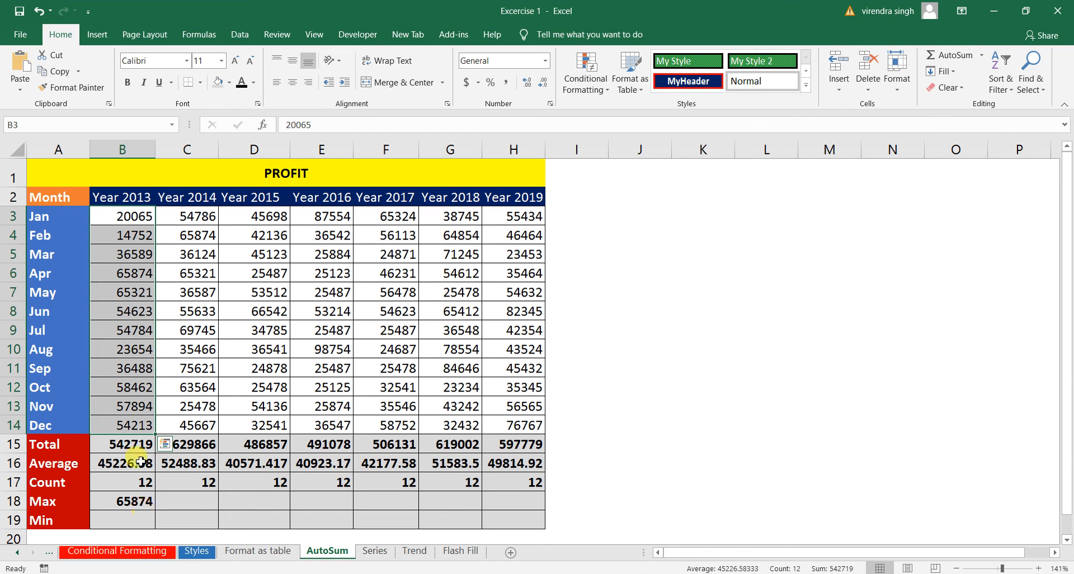
click(134, 381)
click(138, 501)
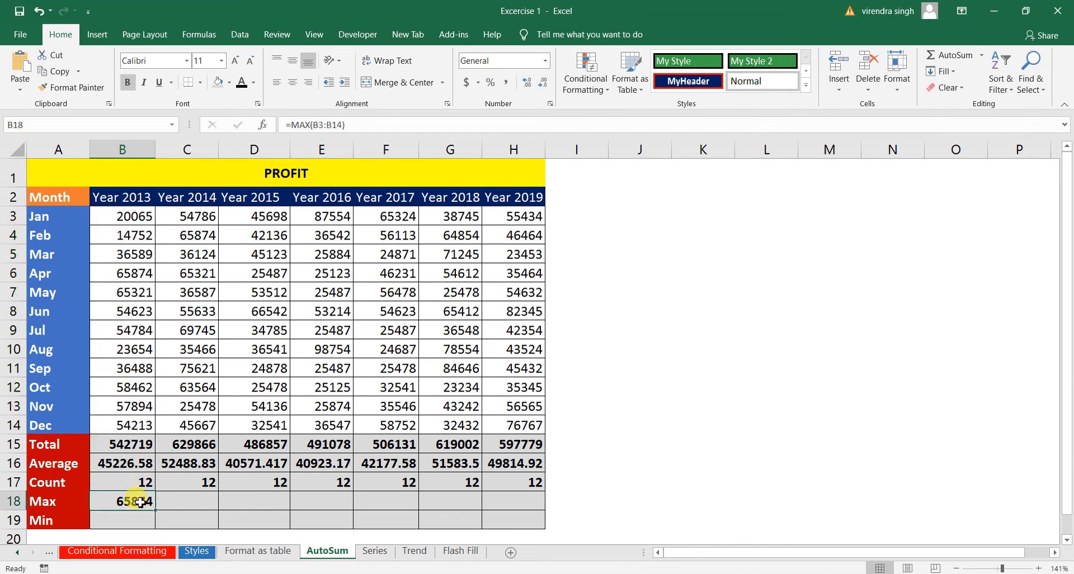
drag(156, 510, 524, 506)
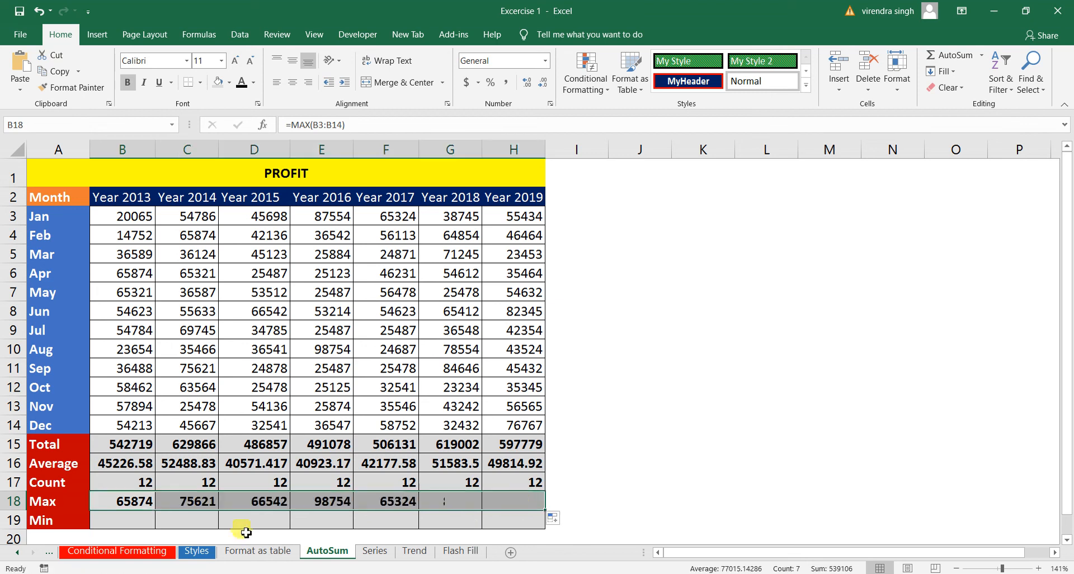
Check the copied Max formulas for Year 2014 through Year 2019 in C18:H18.
click(200, 500)
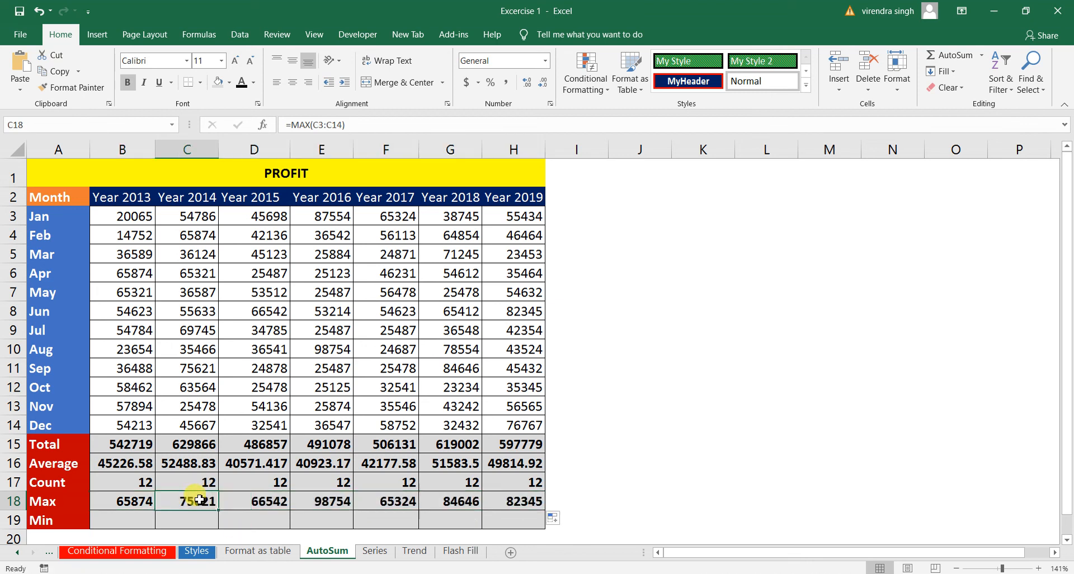
click(247, 501)
click(324, 500)
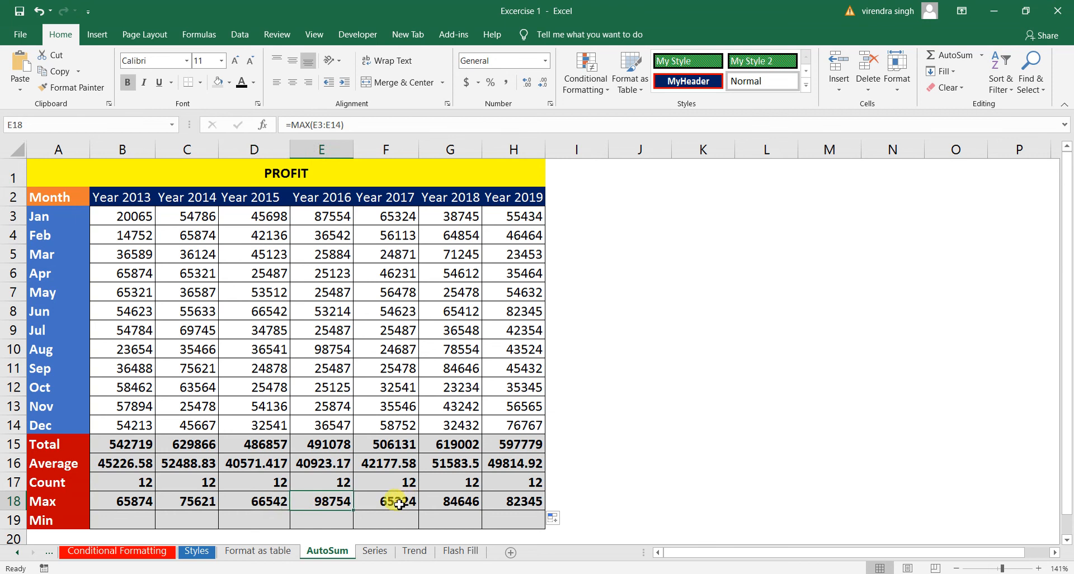
click(392, 501)
click(460, 504)
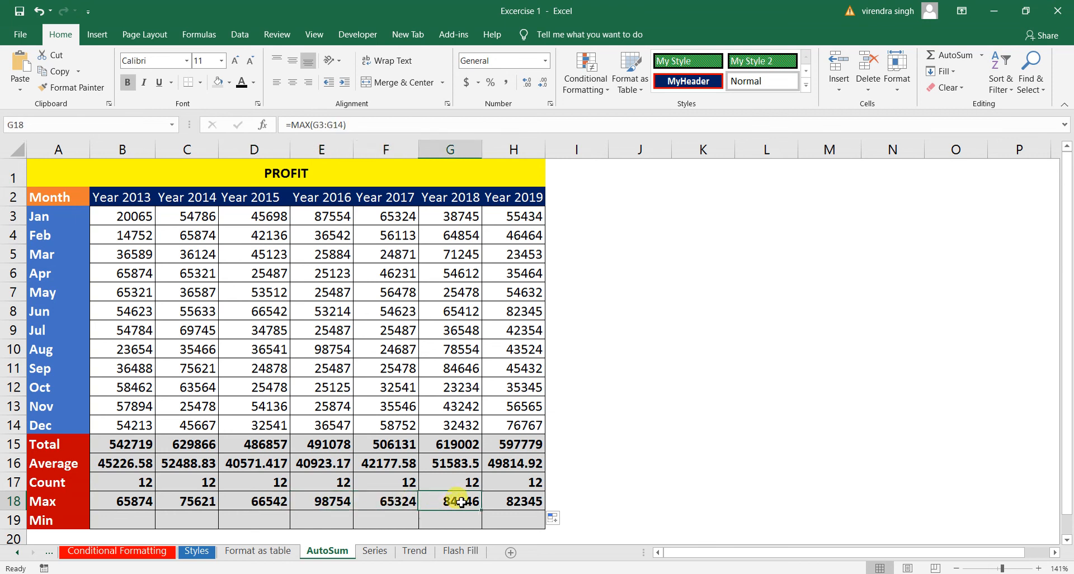
click(522, 503)
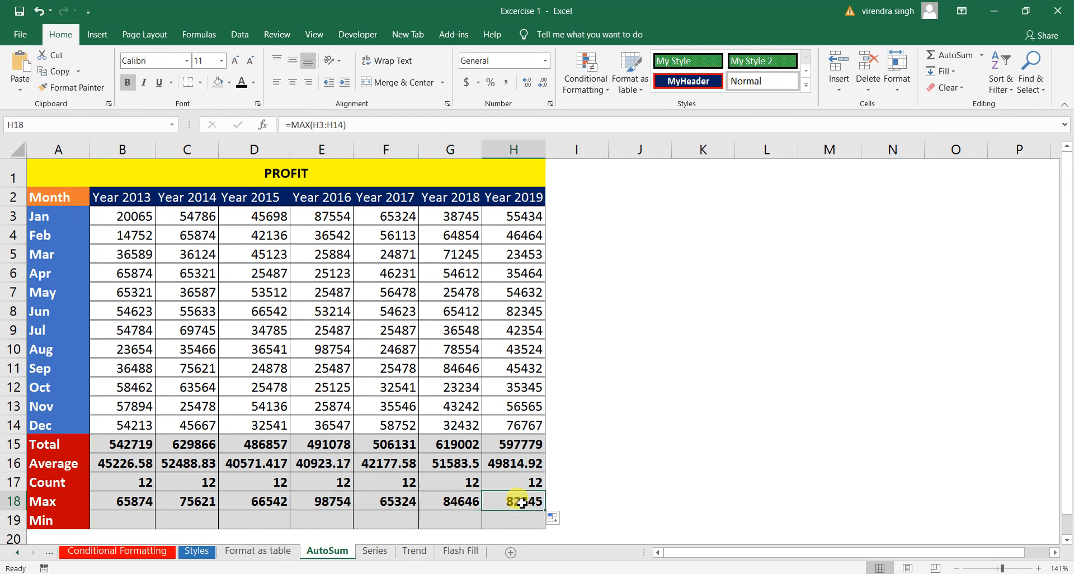
Enter the formula =MIN(B3:B14) in cell B19 for the Year 2013 Min.
click(121, 521)
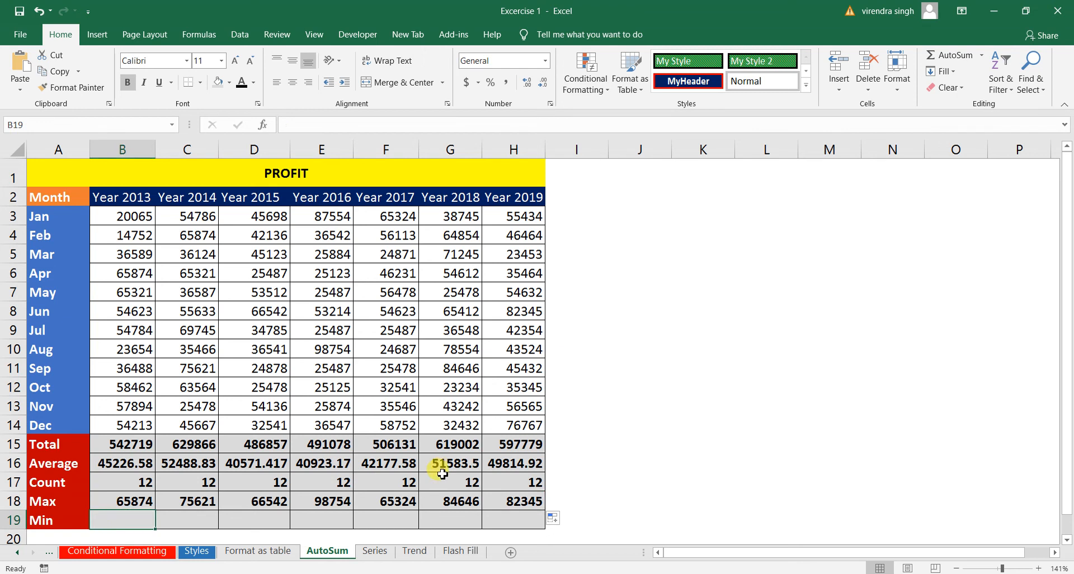
click(975, 56)
key(Escape)
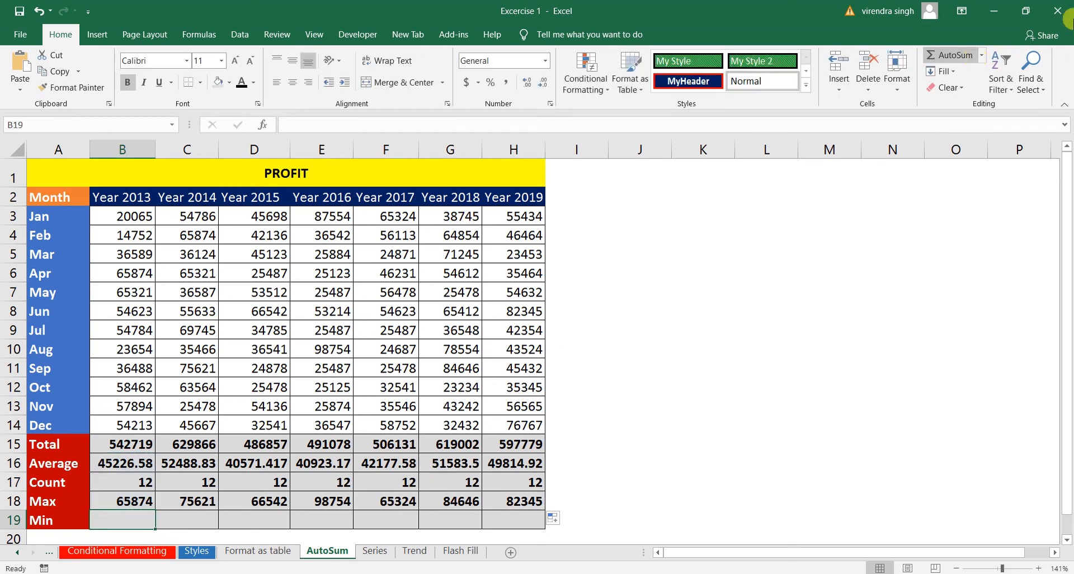
click(985, 56)
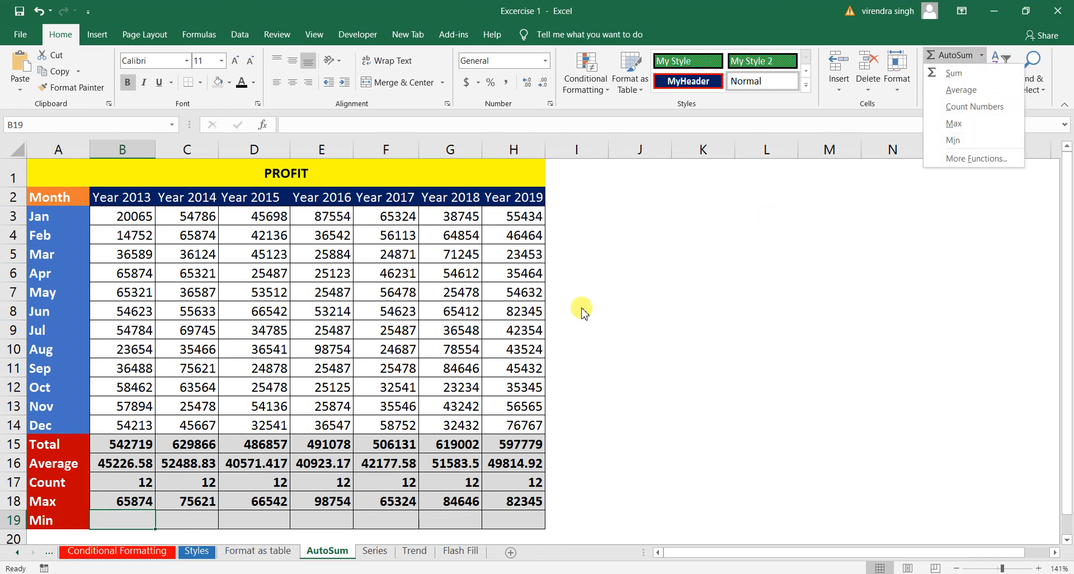
click(119, 520)
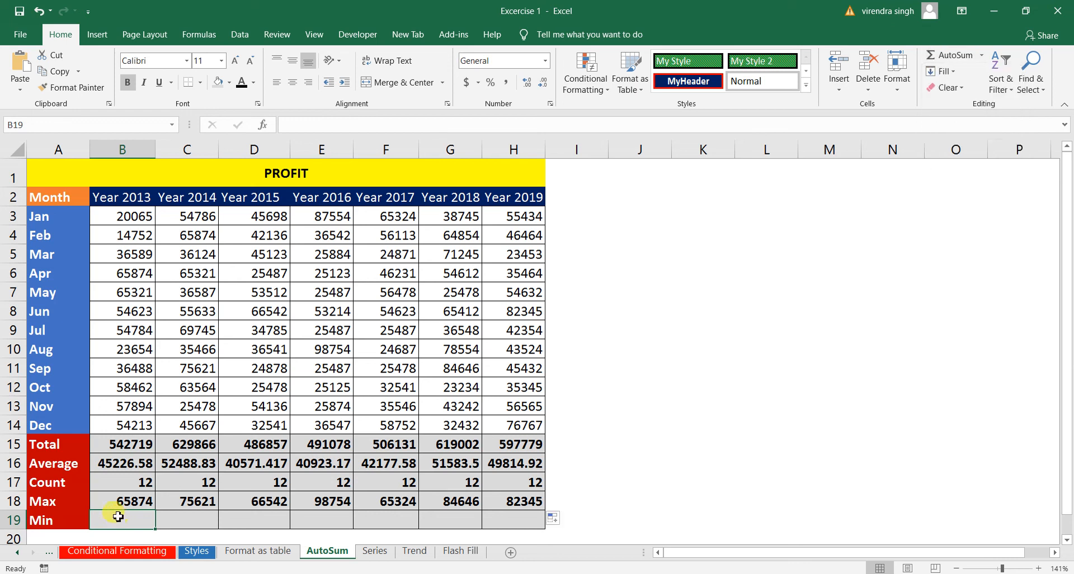
text(=min)
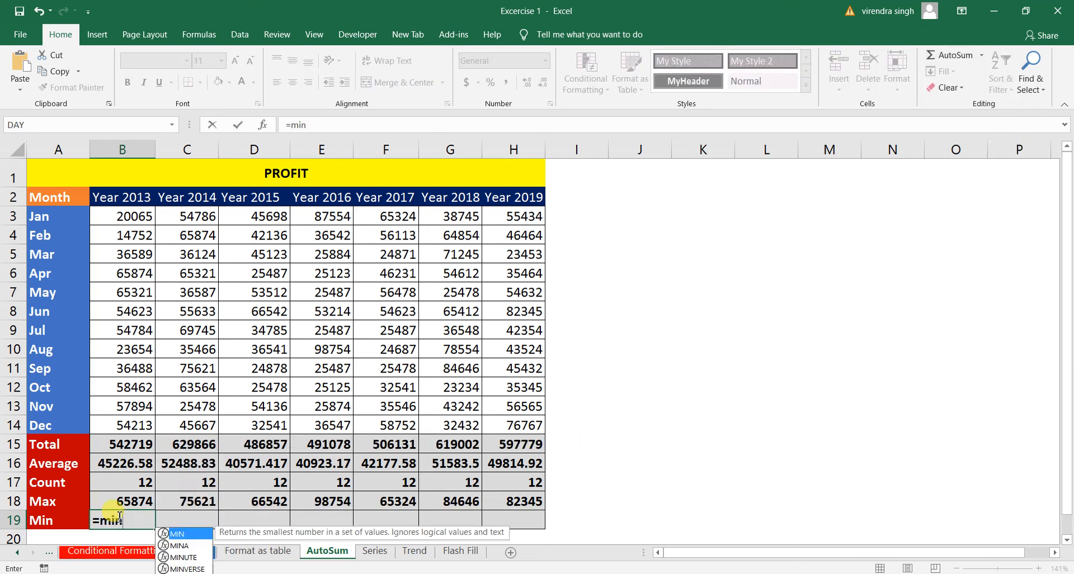
key(Tab)
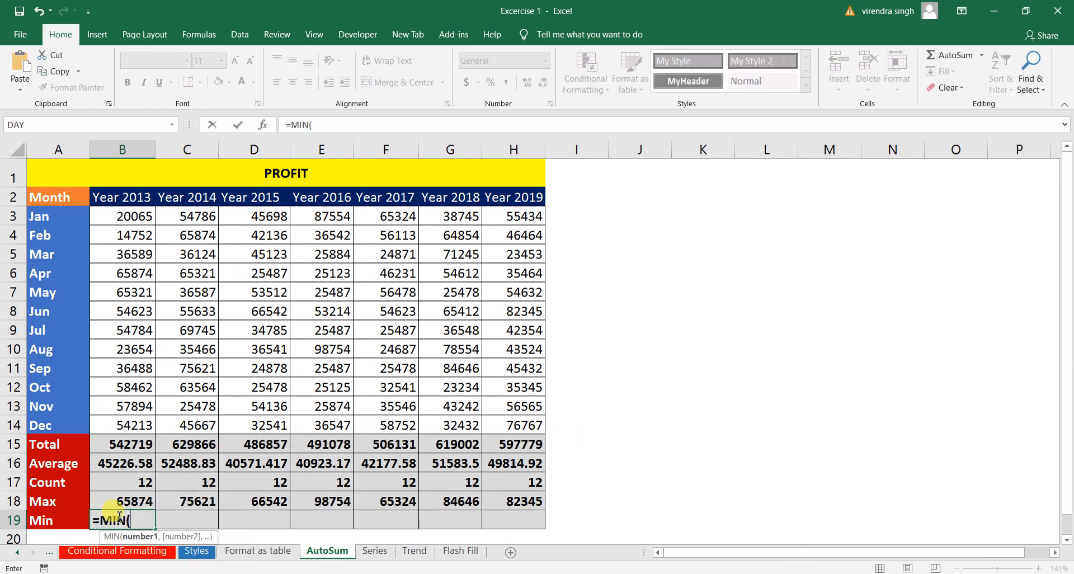
drag(131, 217, 130, 422)
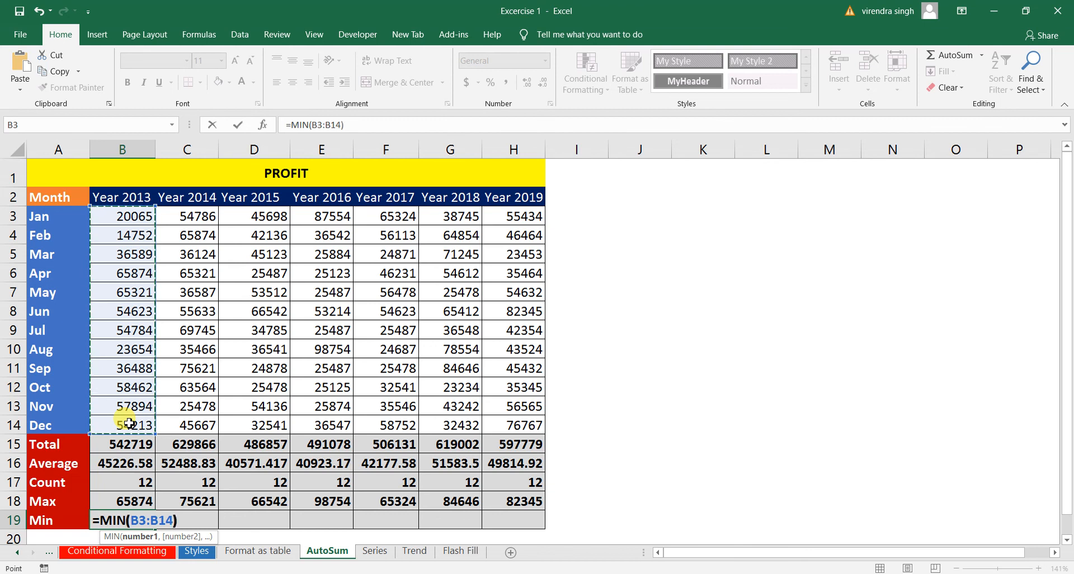
text())
key(Return)
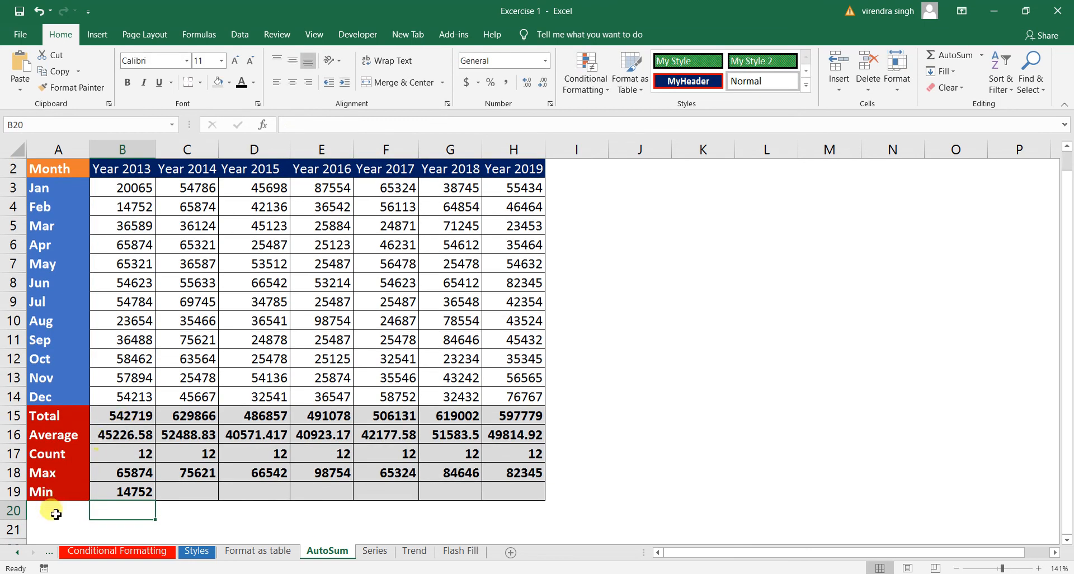
Fill the Min formula from B19 across to H19.
click(112, 497)
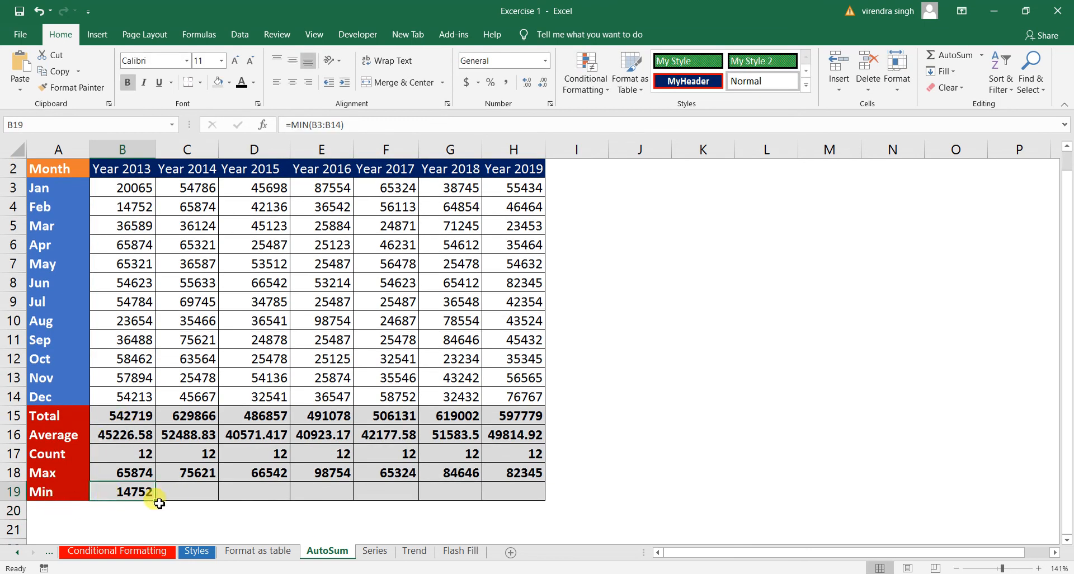
drag(203, 506, 530, 496)
click(122, 491)
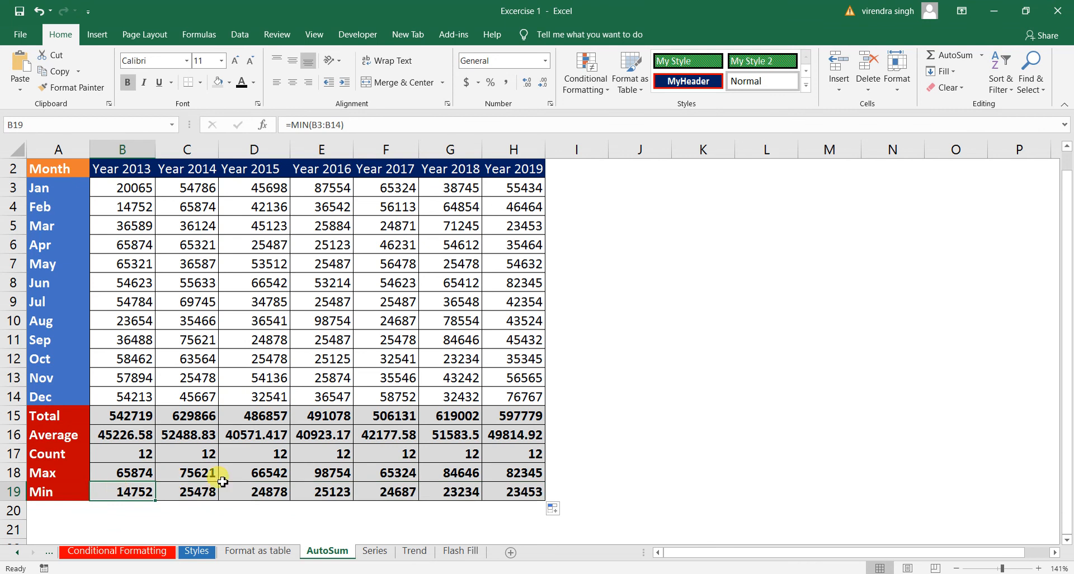
Review the Min row for Year 2014 to Year 2019, the November value for Year 2014 and the Year 2013 Count formula.
drag(188, 488, 542, 492)
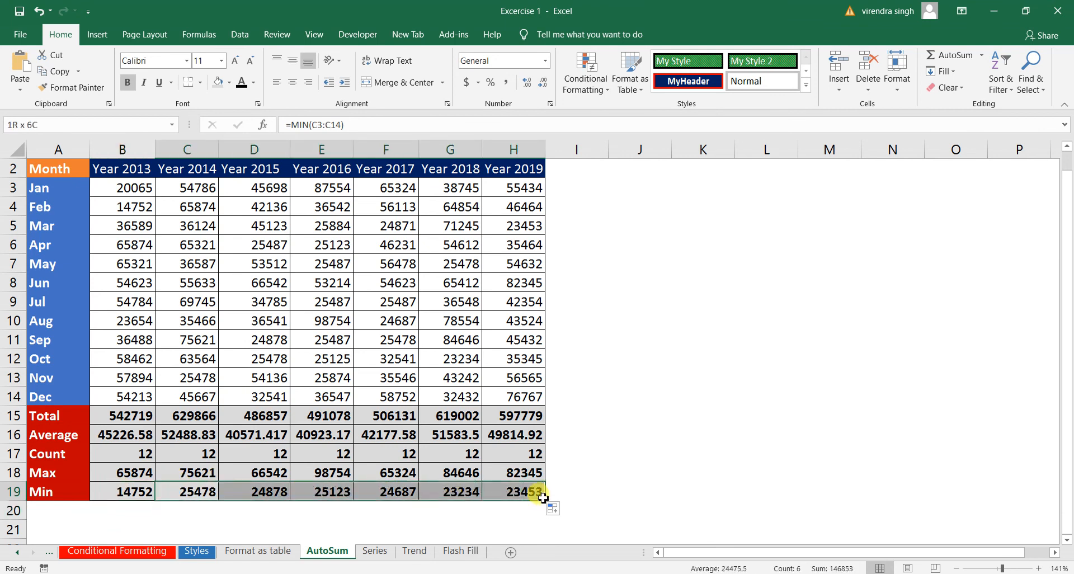
drag(233, 502, 140, 493)
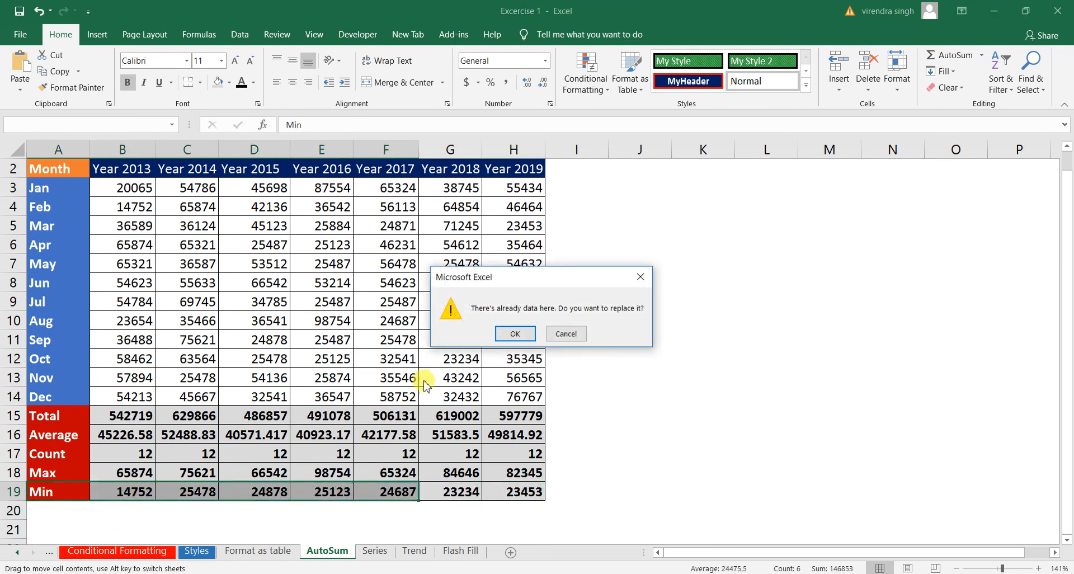
key(Escape)
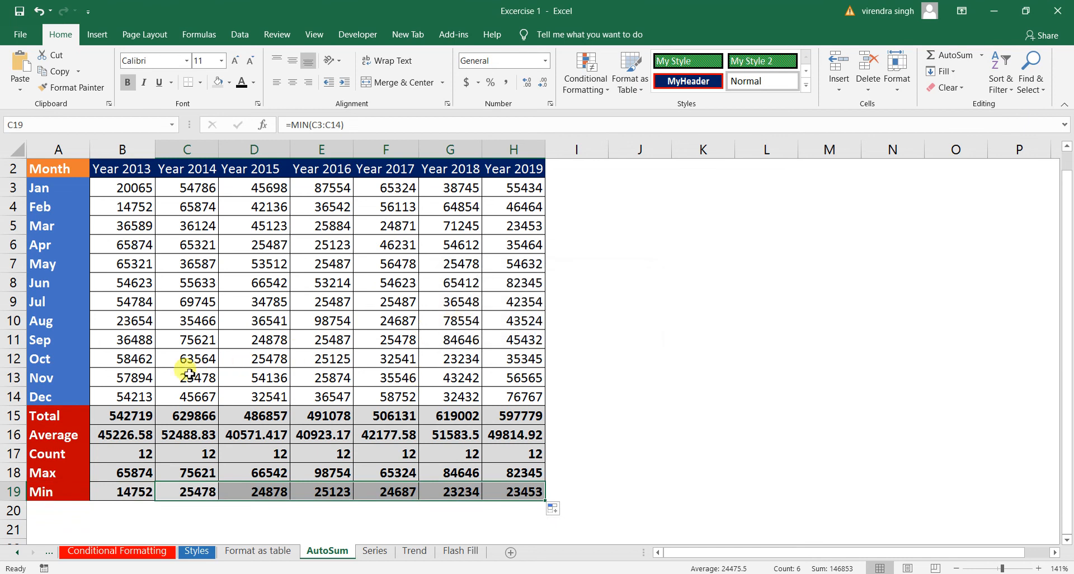
click(190, 374)
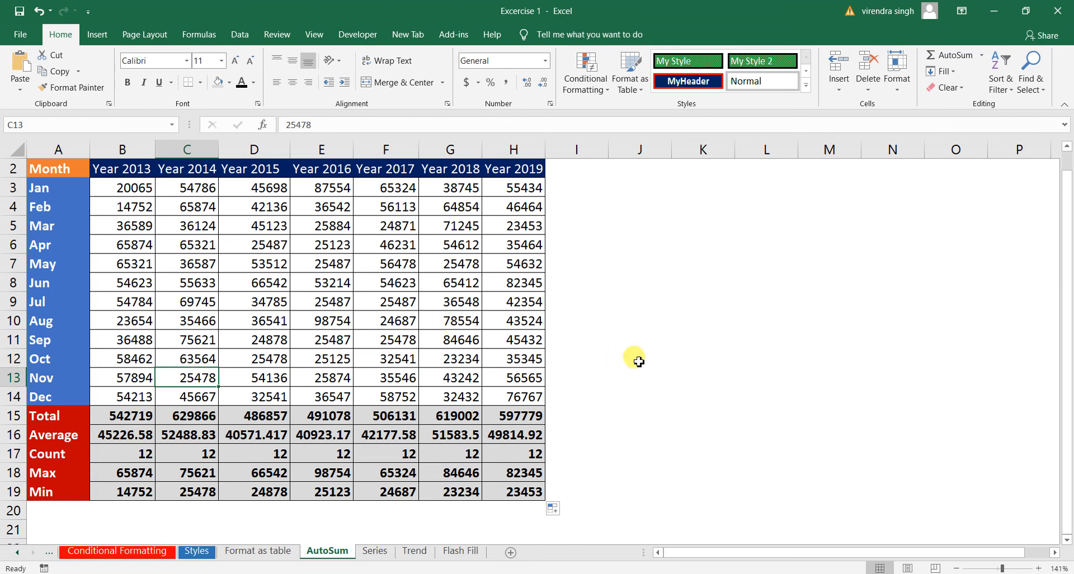
drag(1069, 235, 1069, 227)
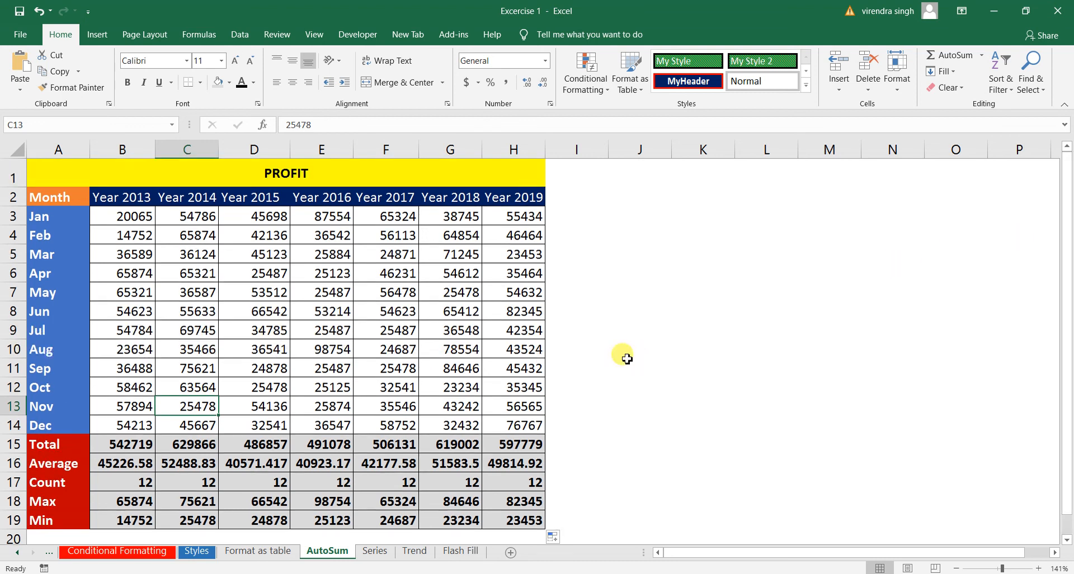
click(124, 476)
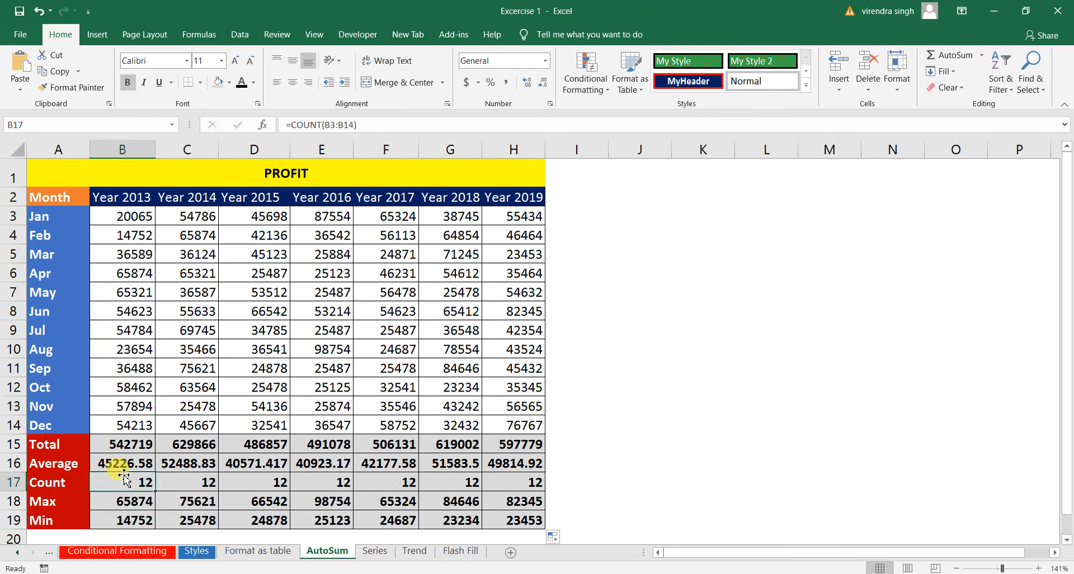